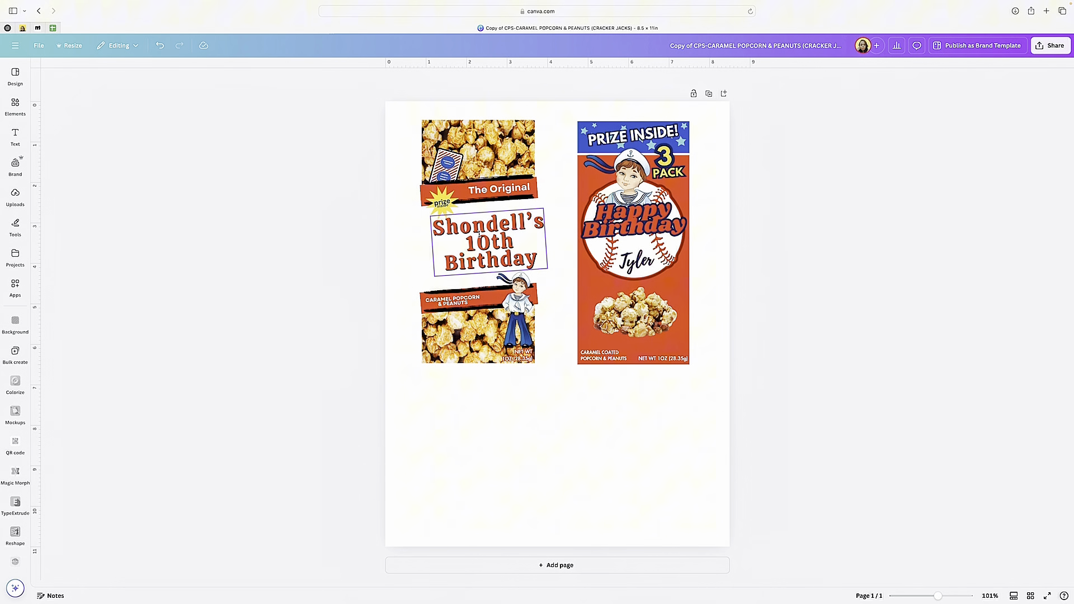
Center the birthday title on the left label and replace the name on the right label's baseball with the birthday child's first name.
left_click_drag(477, 239, 469, 245)
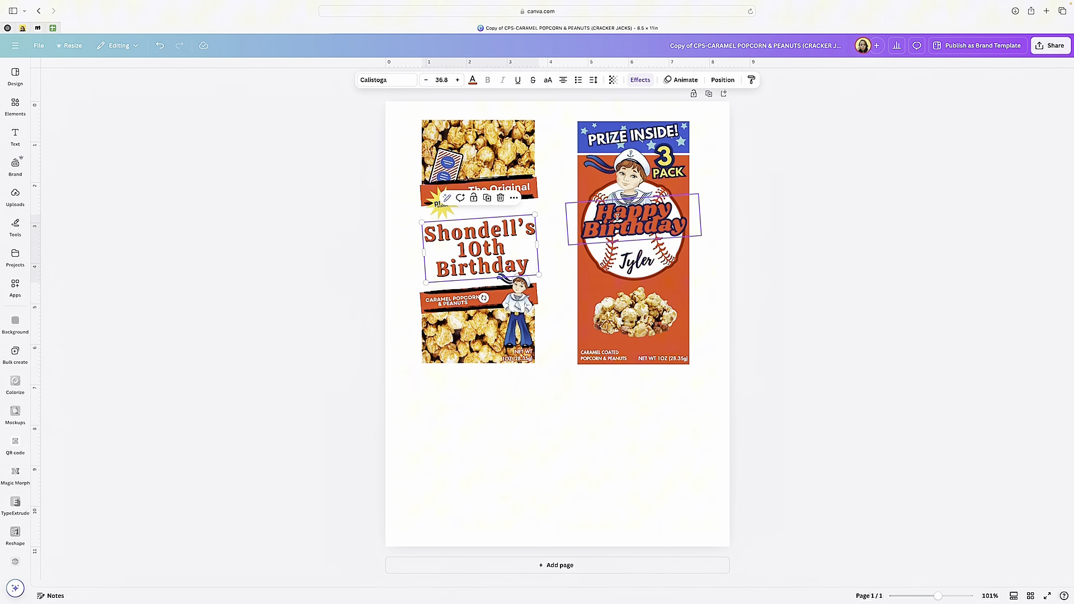
left_click(616, 216)
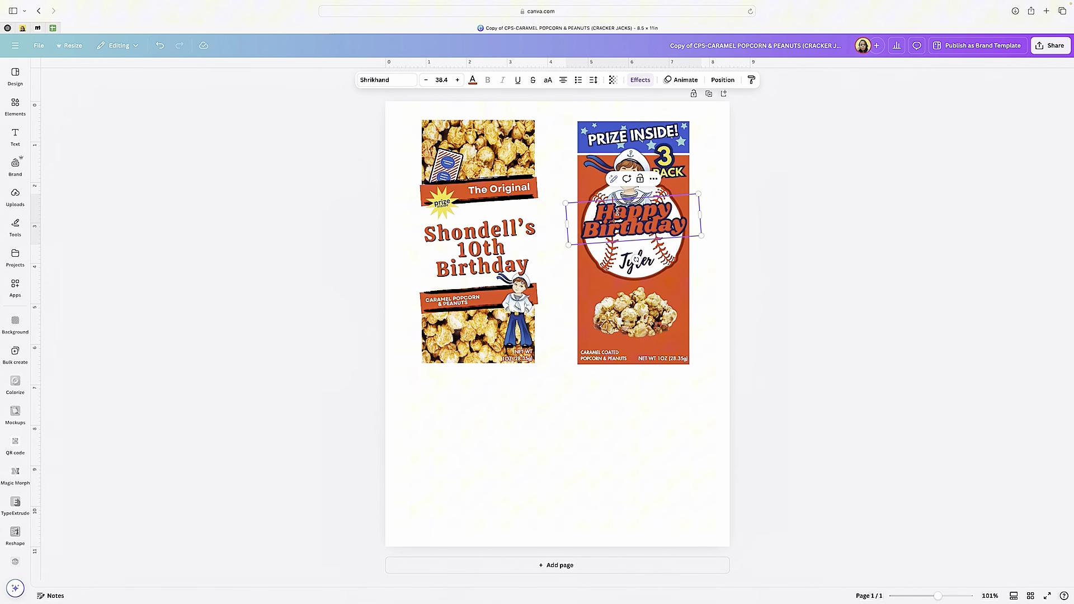
double_click(629, 265)
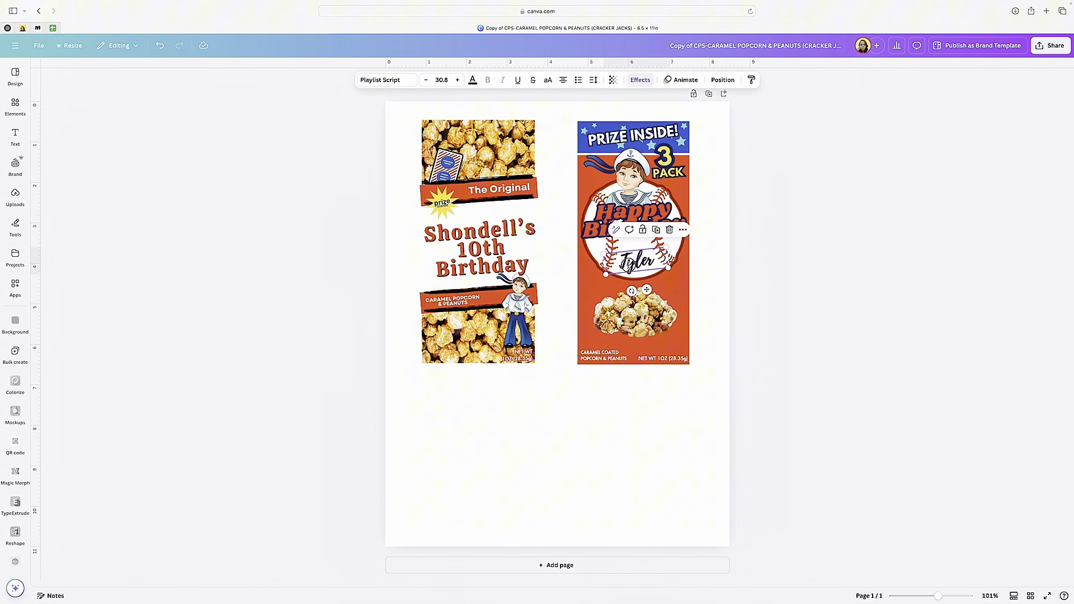
type("Shondell")
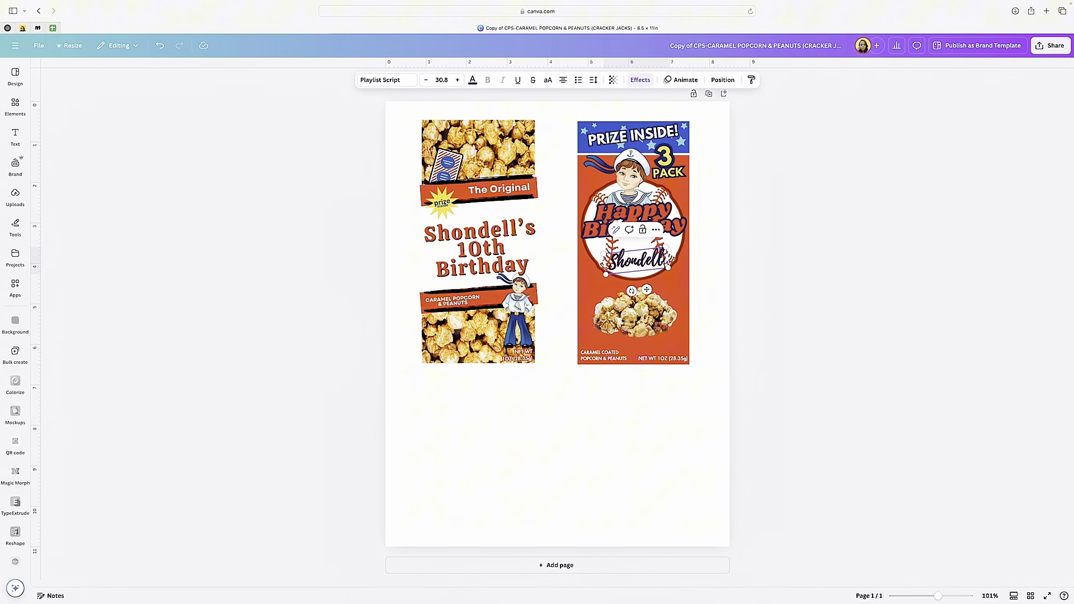
left_click(721, 263)
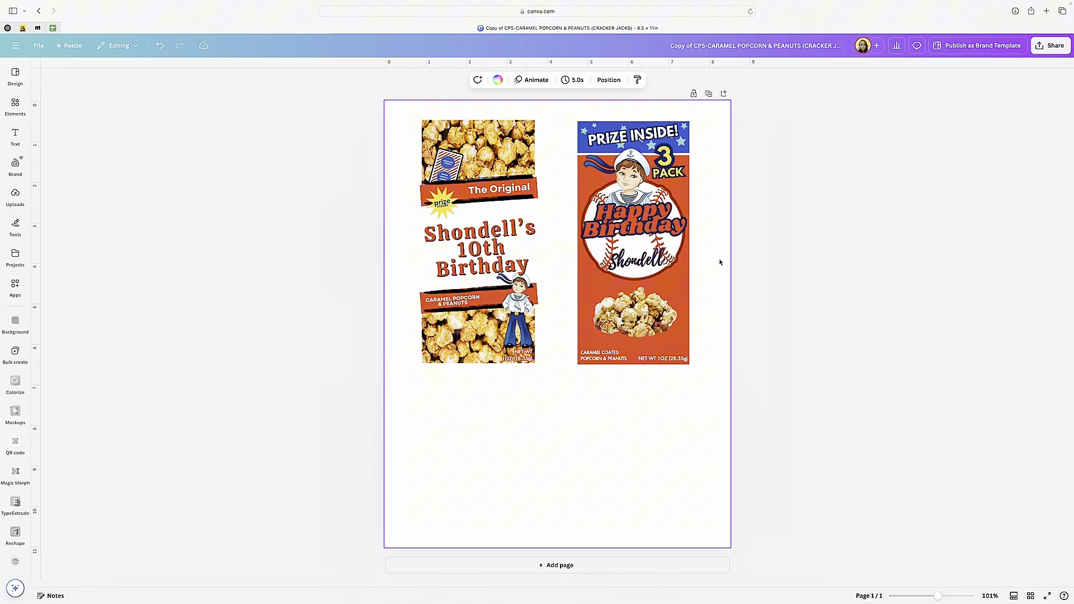
Examine which text and graphic elements on both labels are separately editable, including the net weight, 3 PACK, PRIZE INSIDE! and The Original banner.
scroll(694, 197, "up", 1)
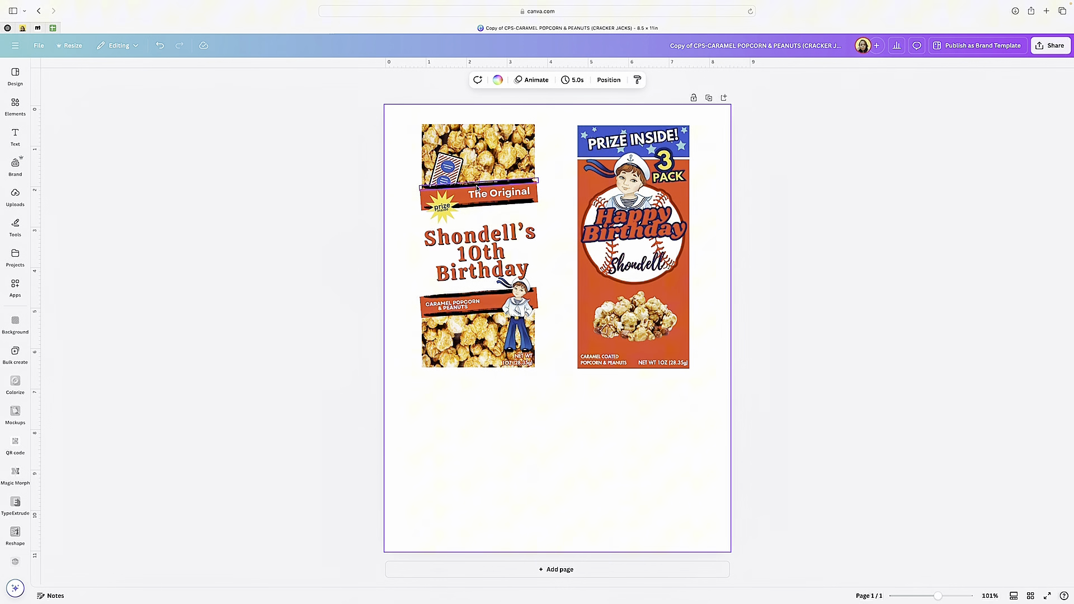
left_click(495, 195)
left_click(452, 303)
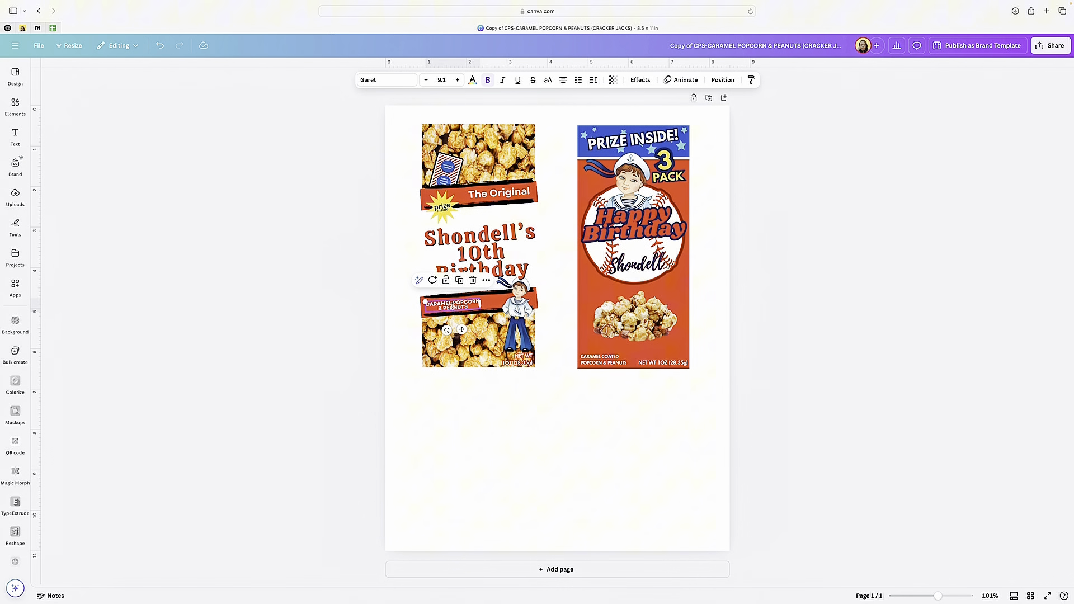
left_click(512, 360)
left_click(606, 359)
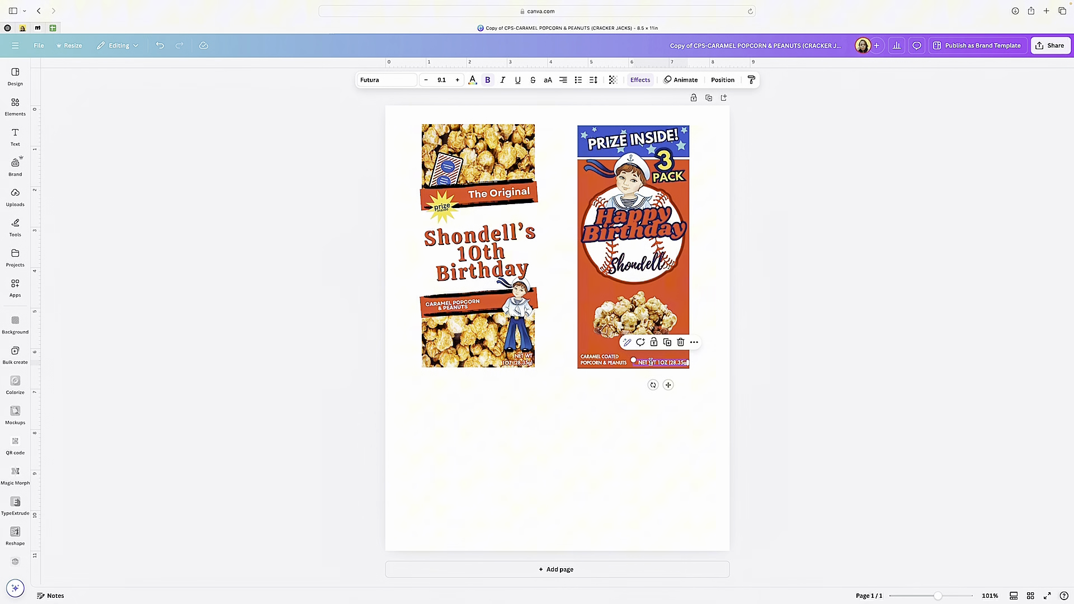
left_click(644, 362)
left_click(667, 164)
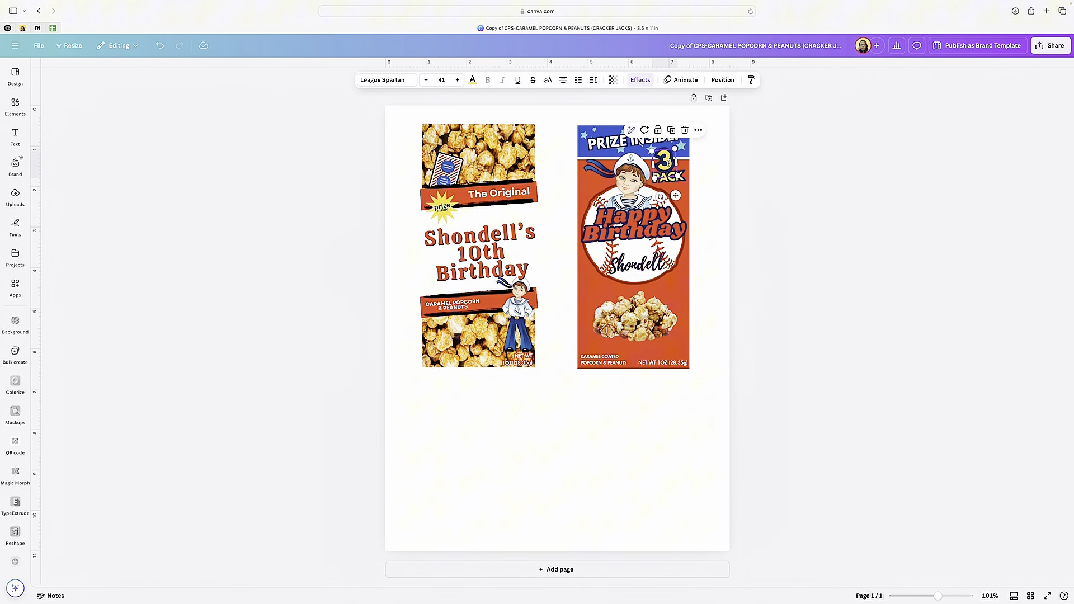
left_click(672, 178)
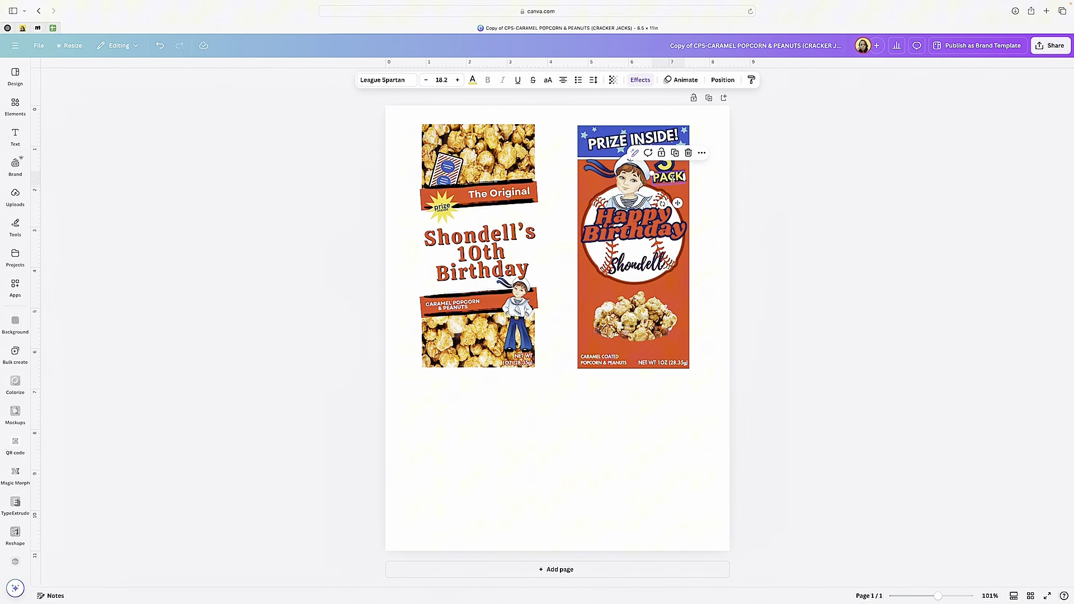
left_click(627, 140)
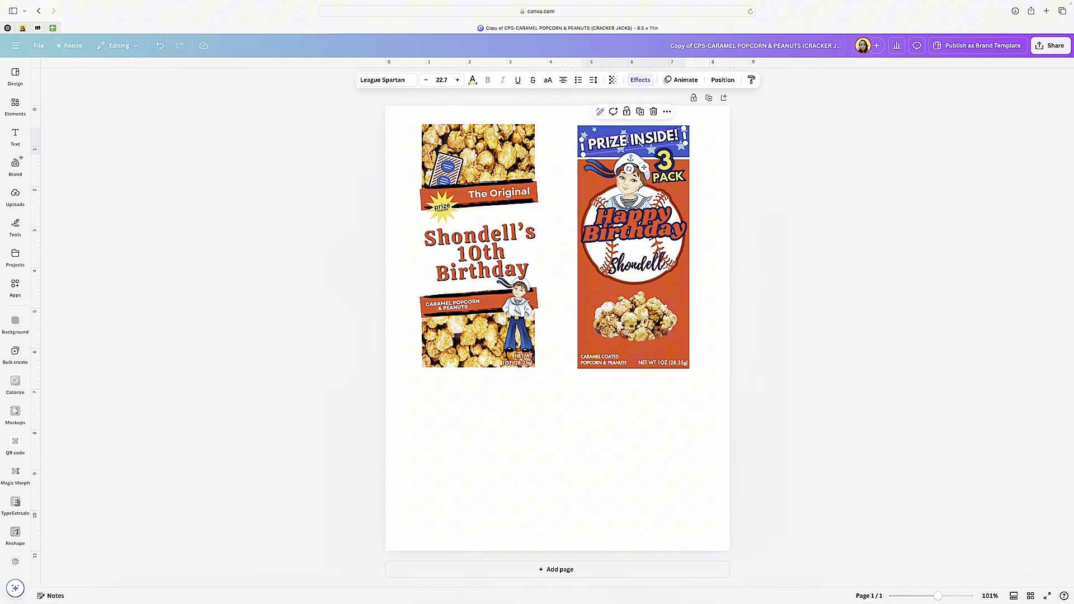
left_click(430, 197)
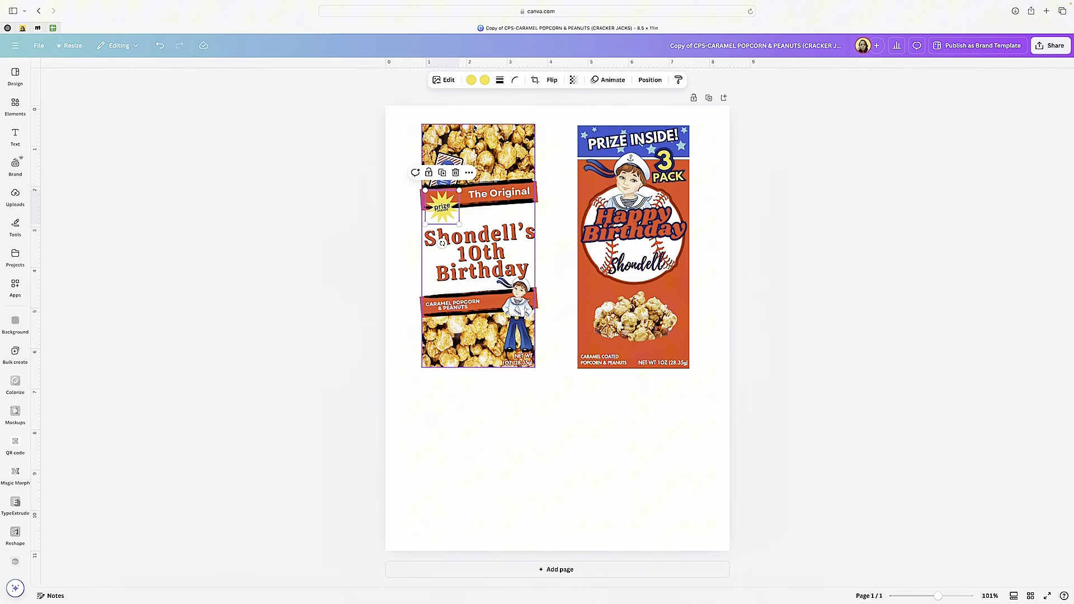
left_click(421, 195)
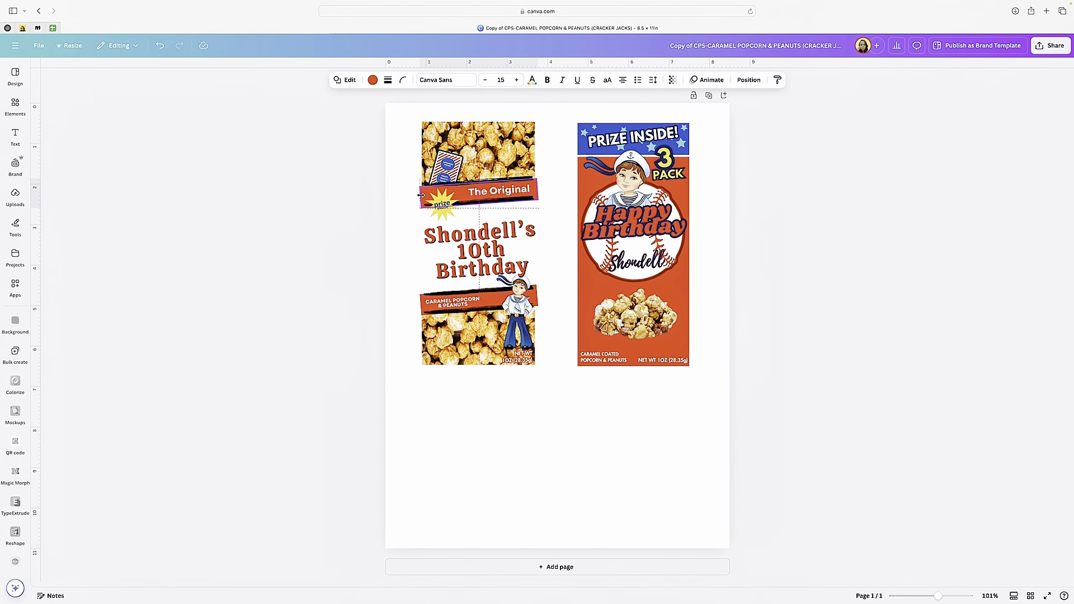
left_click(430, 268)
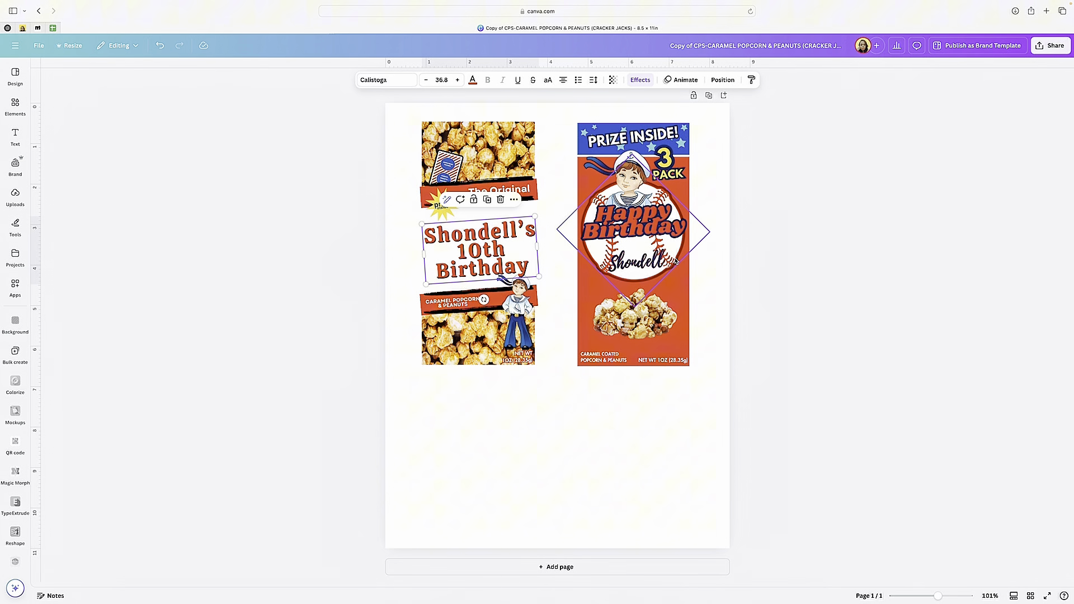
Insert the uploaded photo of the woman resting her chin on her hand and remove its background.
left_click(18, 201)
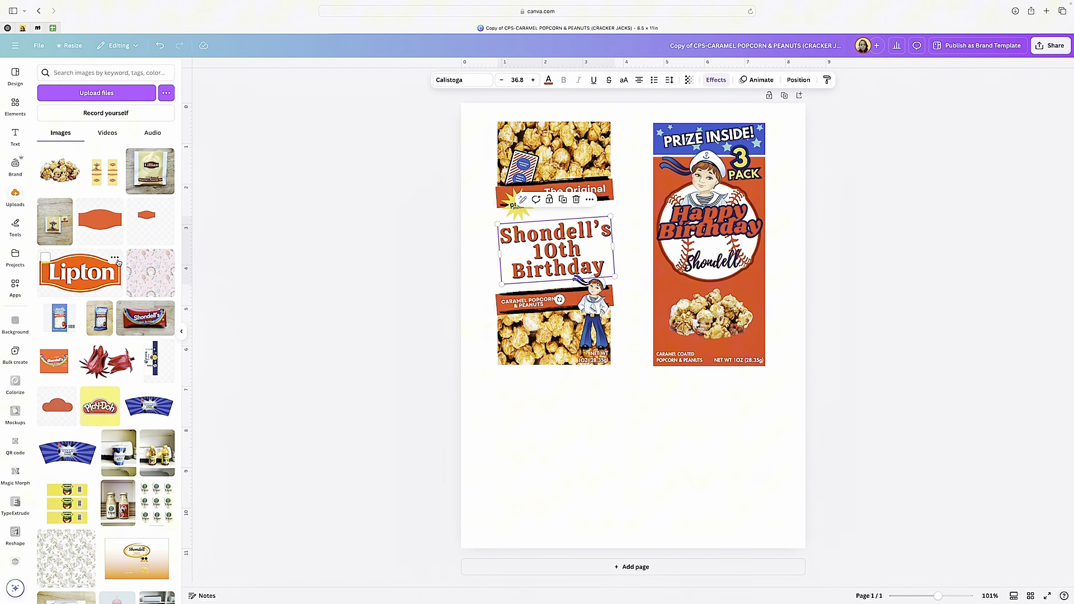
scroll(118, 262, "down", 15)
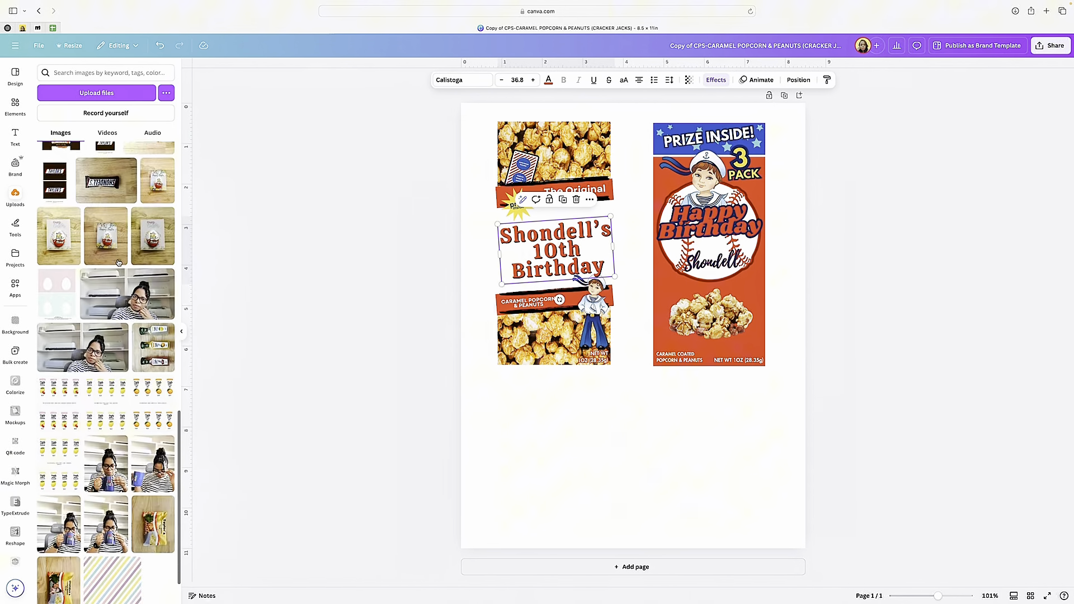
scroll(118, 262, "down", 5)
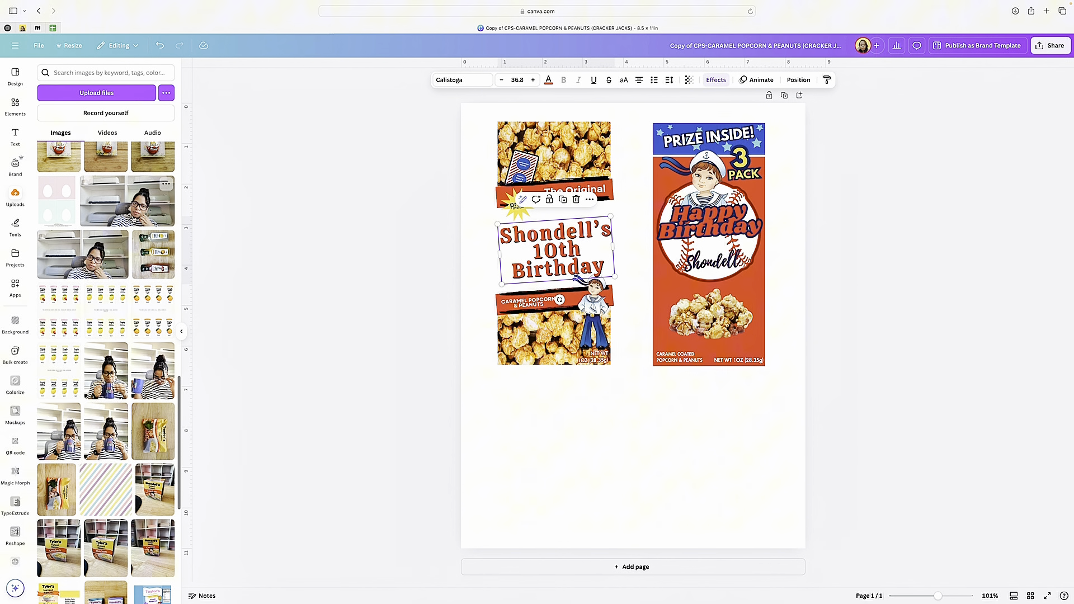
left_click(127, 217)
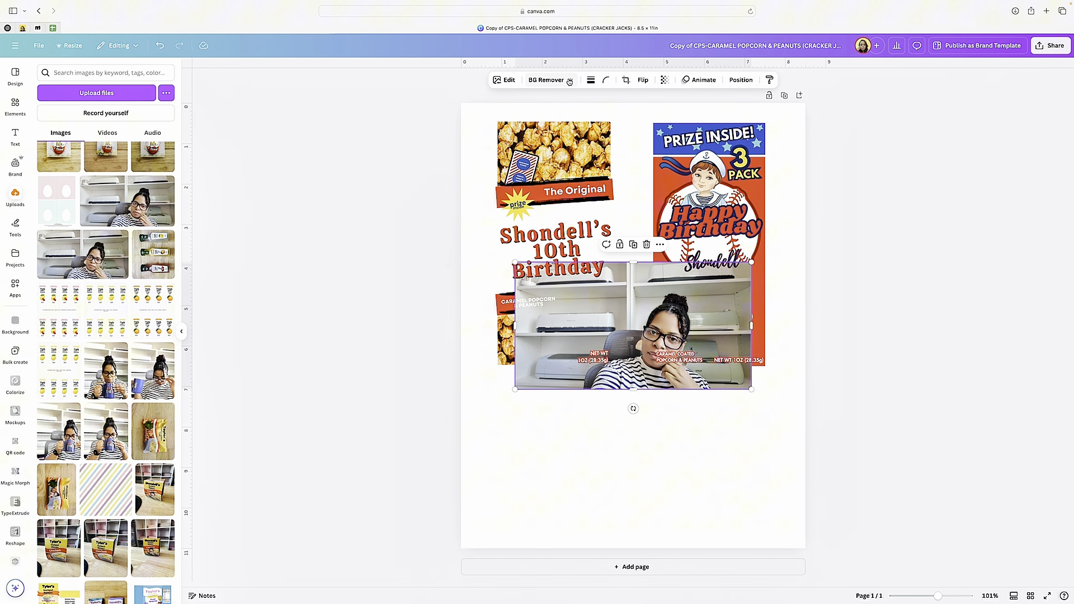
left_click(569, 82)
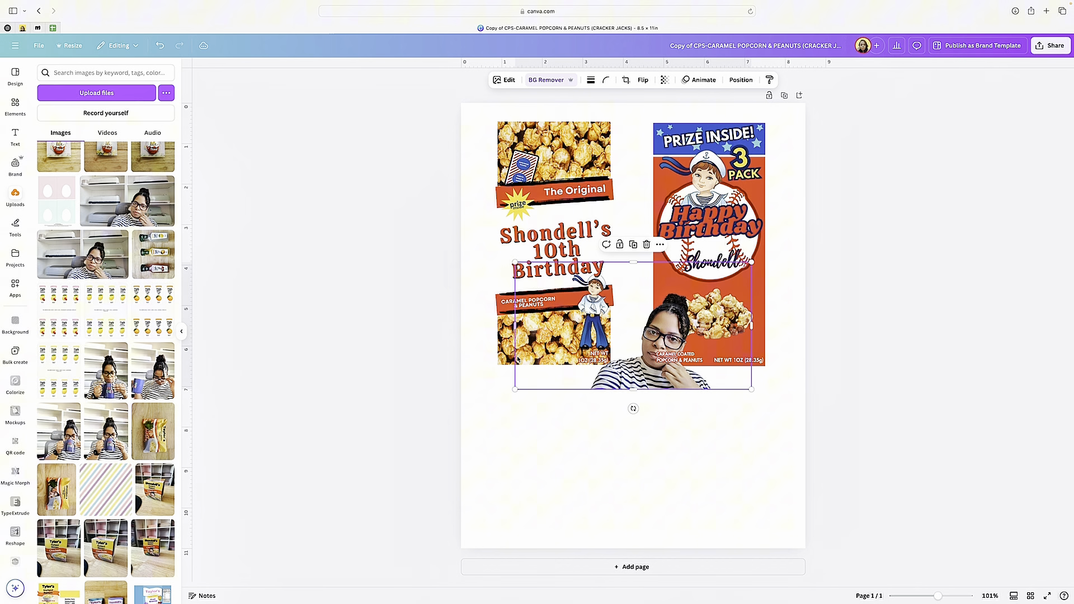
Crop both sides of the cutout photo close to the woman and move it over the baseball on the right label.
left_click_drag(515, 330, 586, 335)
left_click_drag(751, 326, 715, 325)
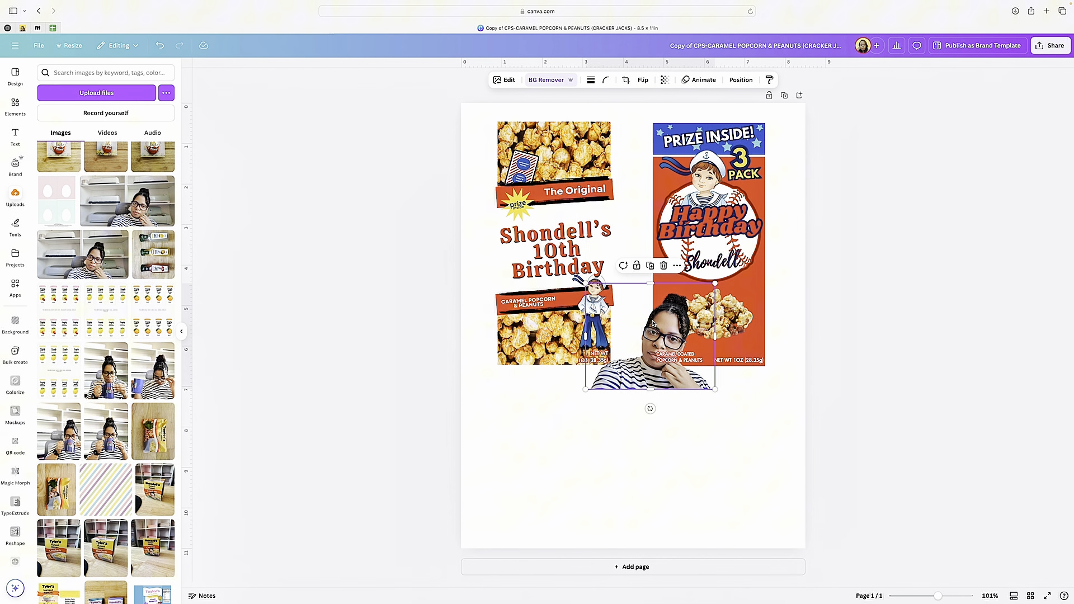
left_click_drag(658, 275, 704, 183)
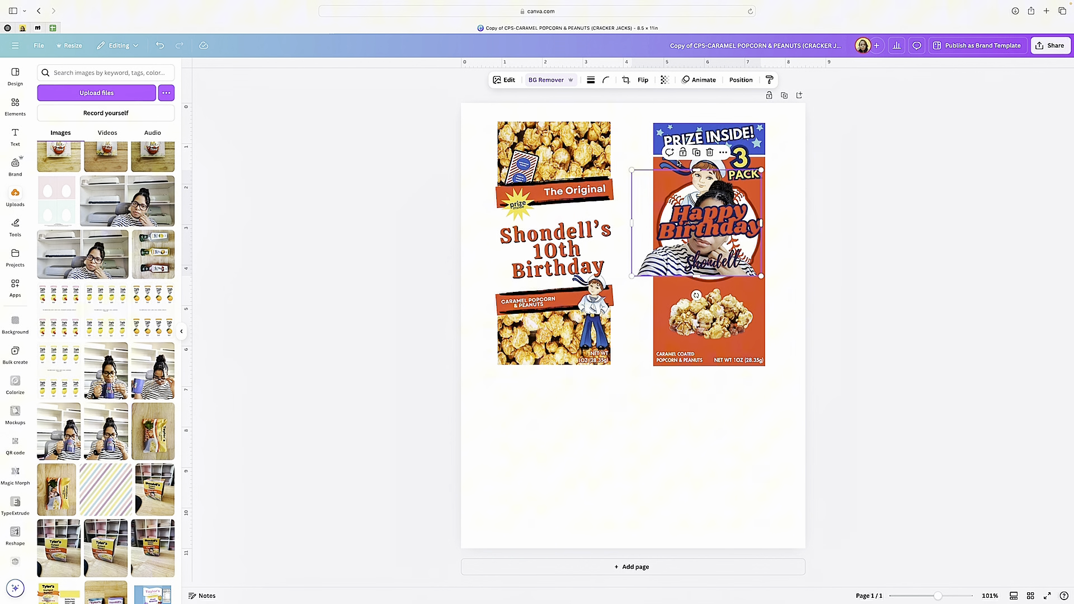
Delete the sailor boy from the right label and shrink the cutout photo into his place above the Happy Birthday lettering.
left_click(677, 167)
key("Delete")
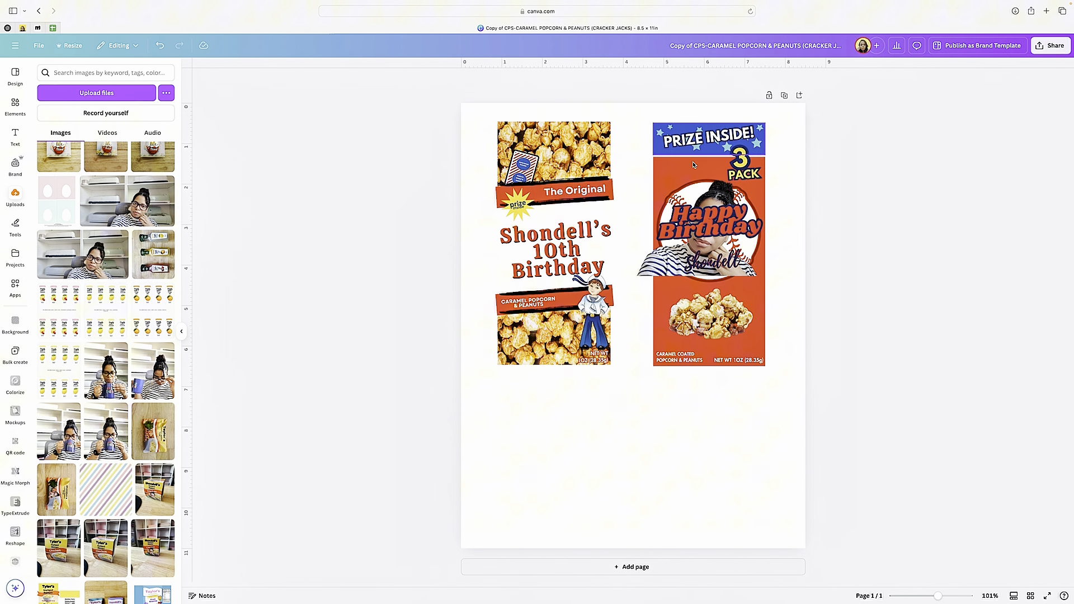
left_click_drag(669, 264, 675, 204)
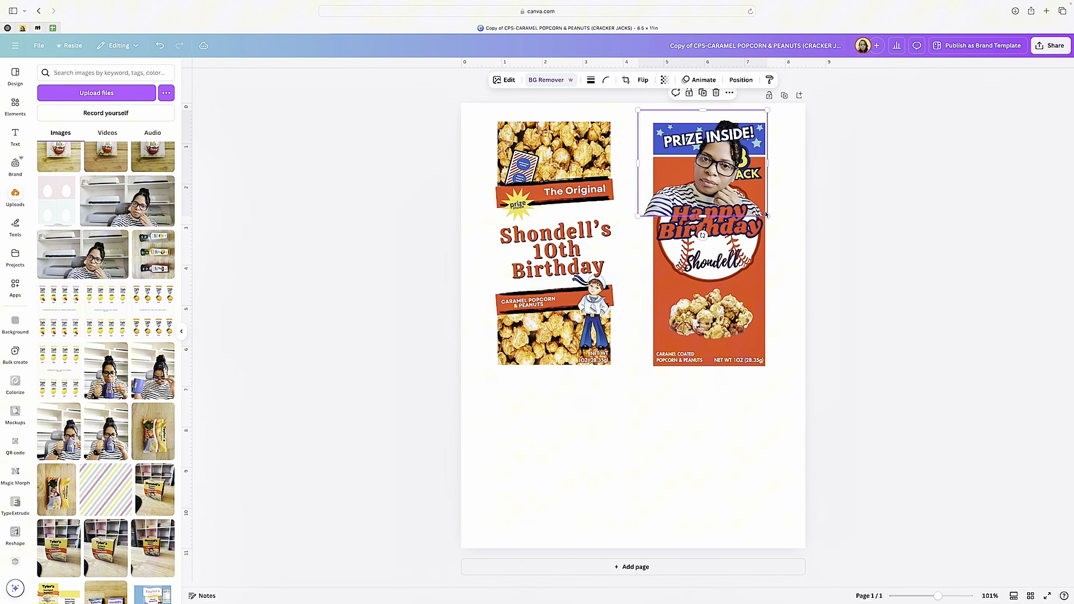
left_click_drag(768, 216, 712, 195)
left_click(799, 317)
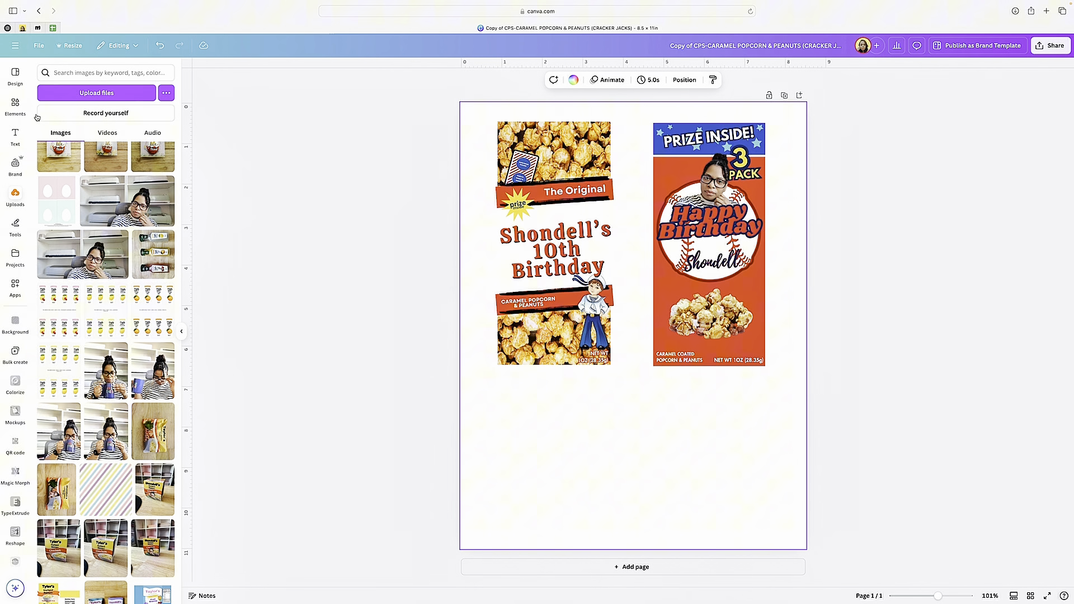
Search the design elements for clown and view all matching graphics.
left_click(15, 105)
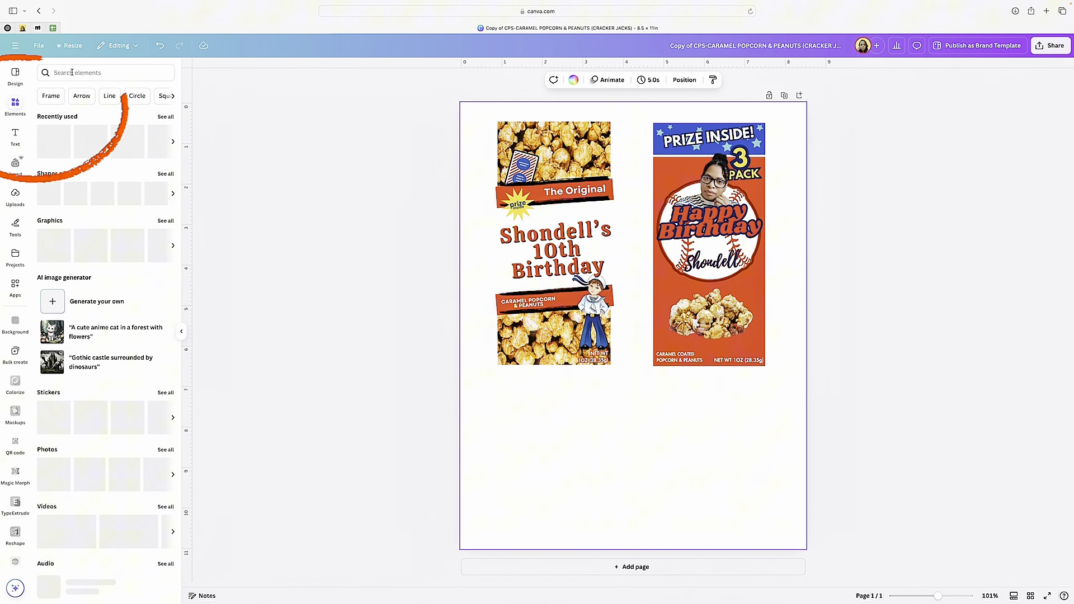
left_click(71, 73)
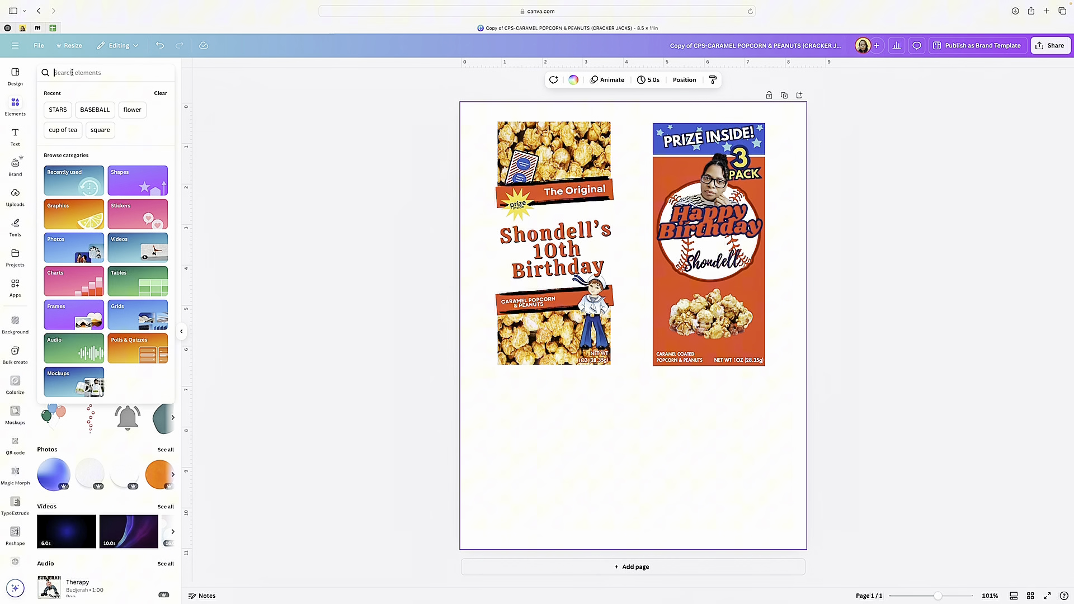
type("clown")
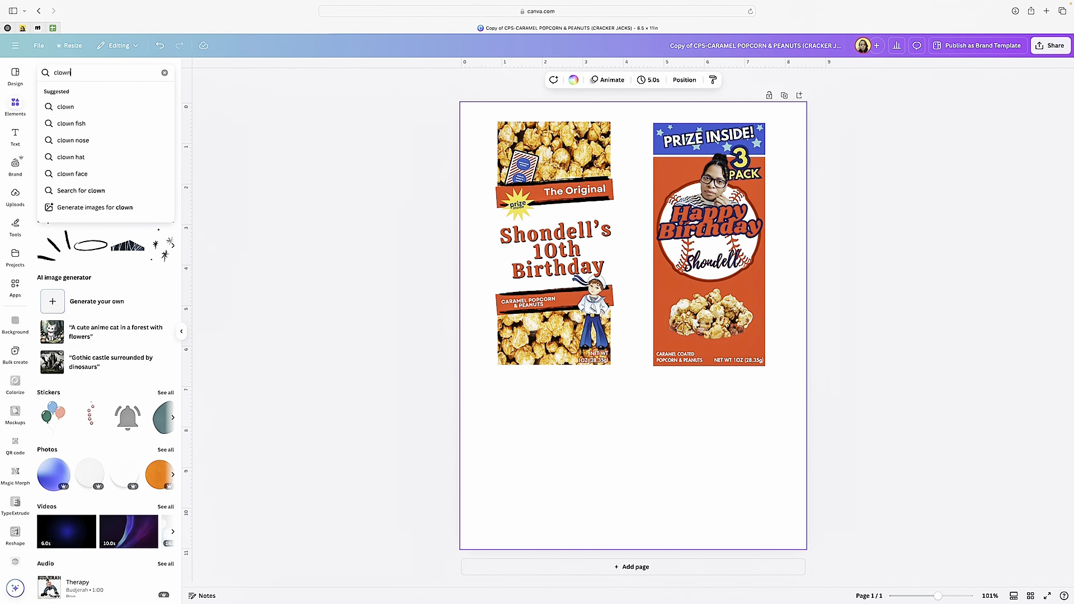
key("Return")
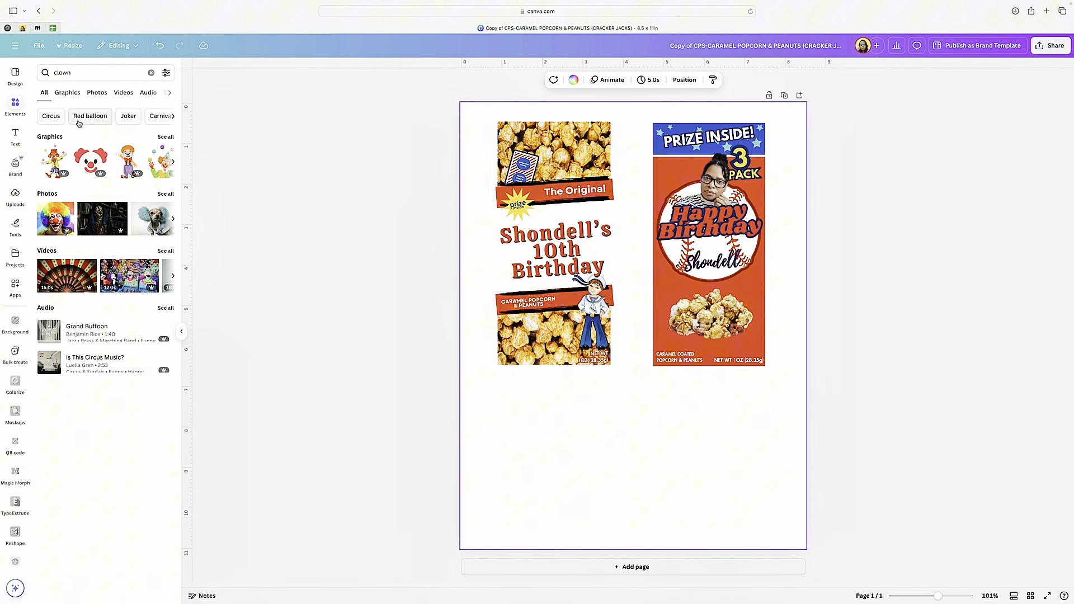
left_click(161, 137)
Search the graphics for unicorn.
double_click(66, 74)
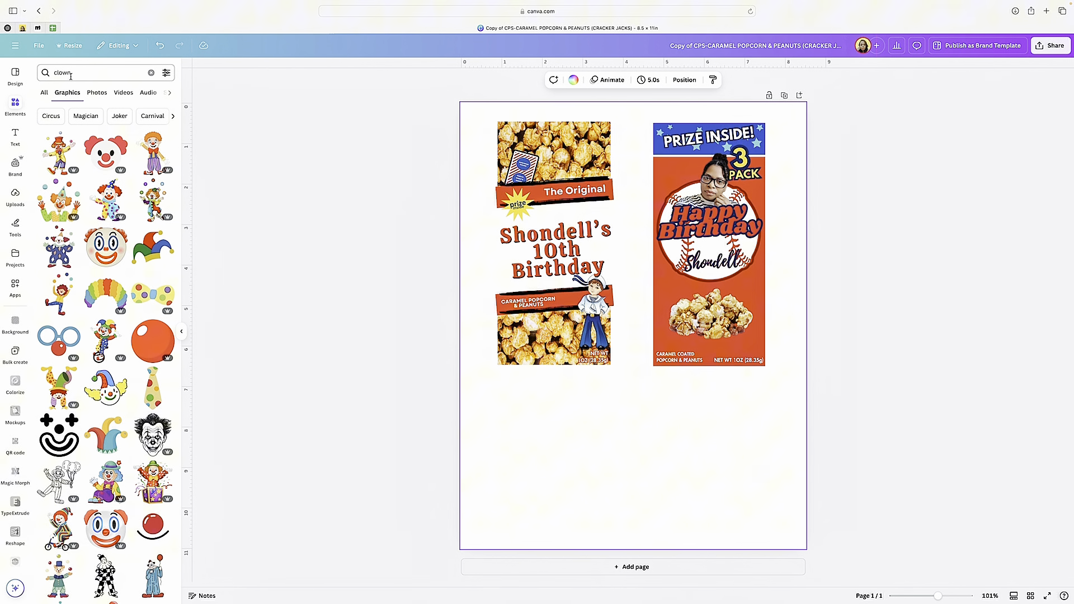
type("uni")
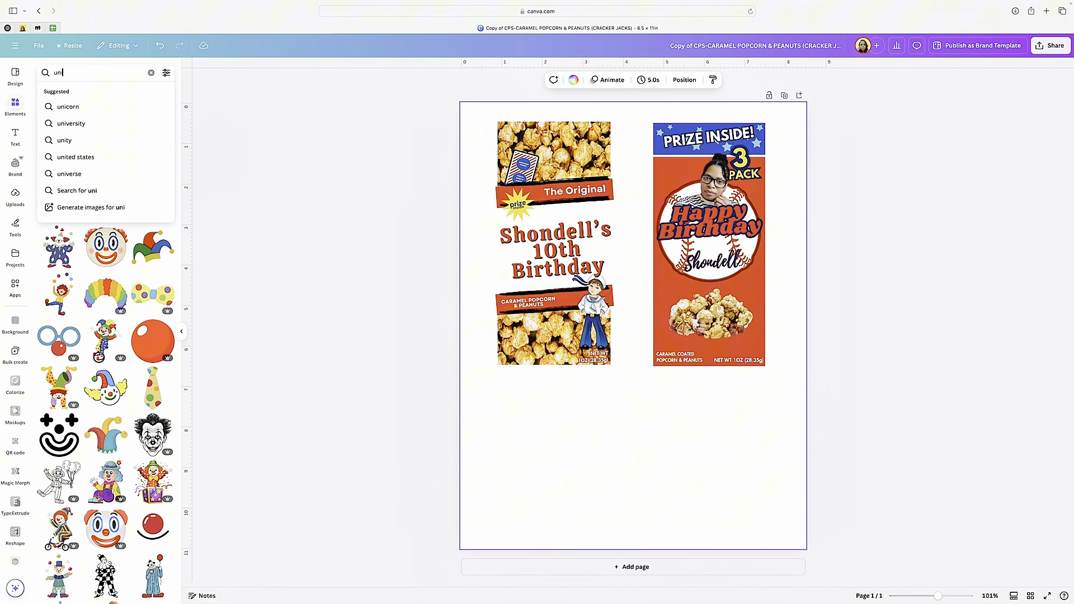
type("corn")
key("Return")
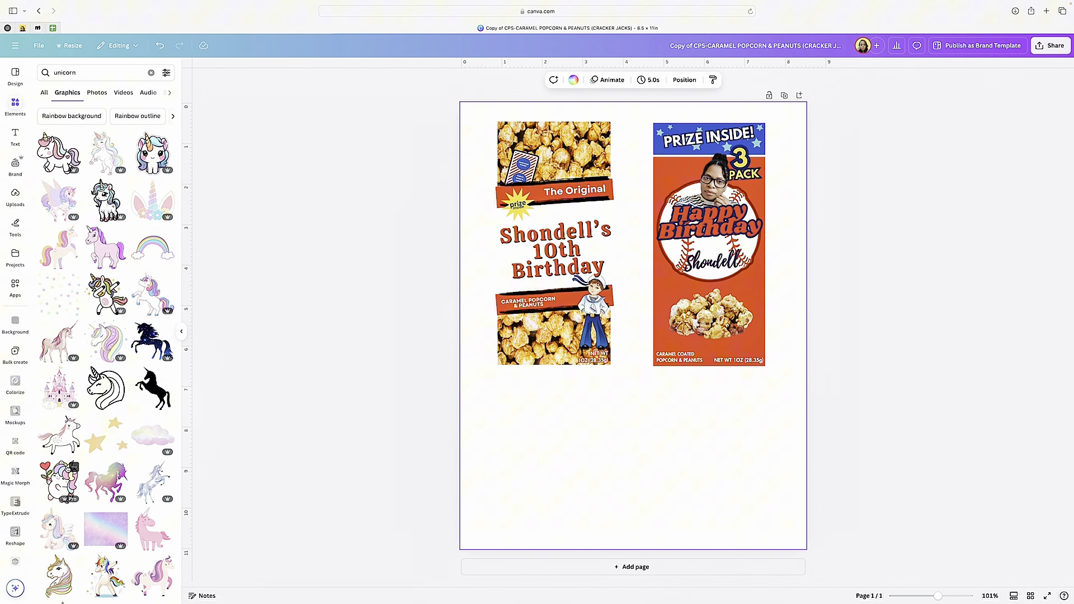
Add the standing unicorn with the teal-and-lavender mane and shrink it onto the lower popcorn area of the left label.
scroll(68, 496, "down", 5)
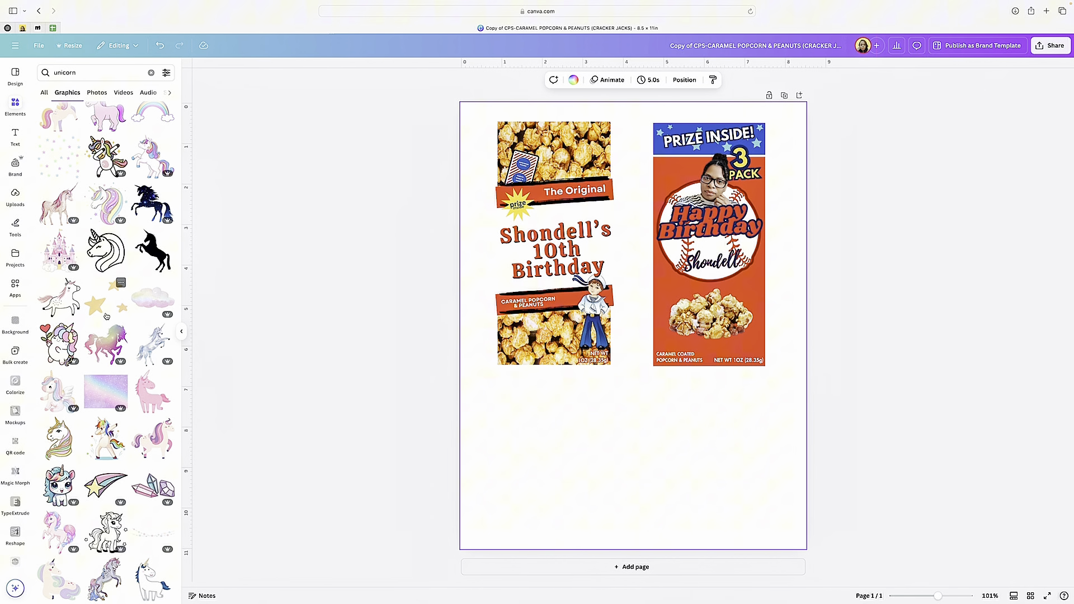
scroll(107, 317, "up", 5)
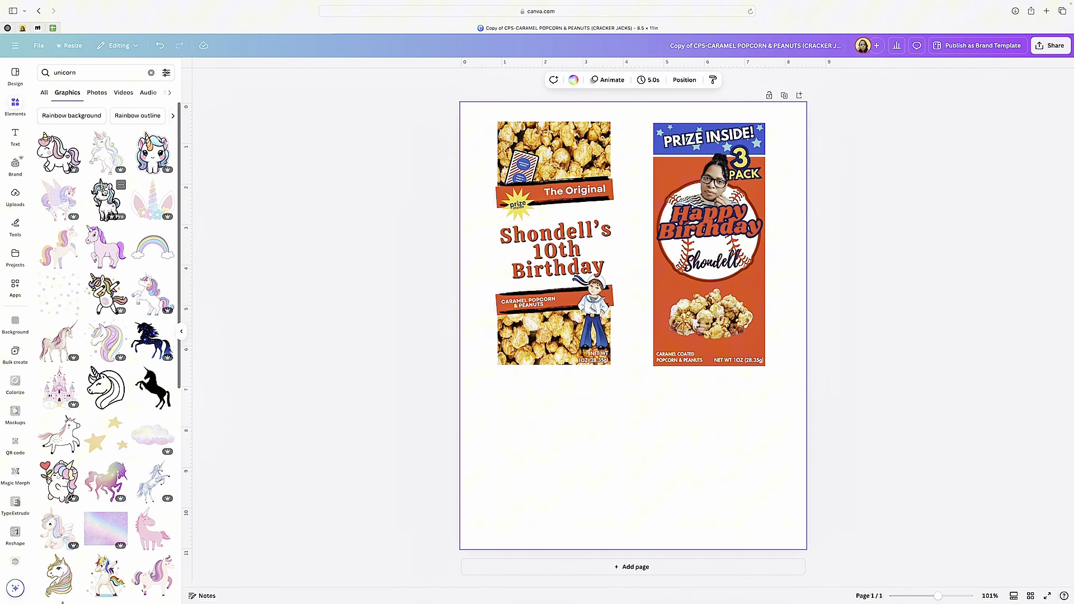
left_click(106, 200)
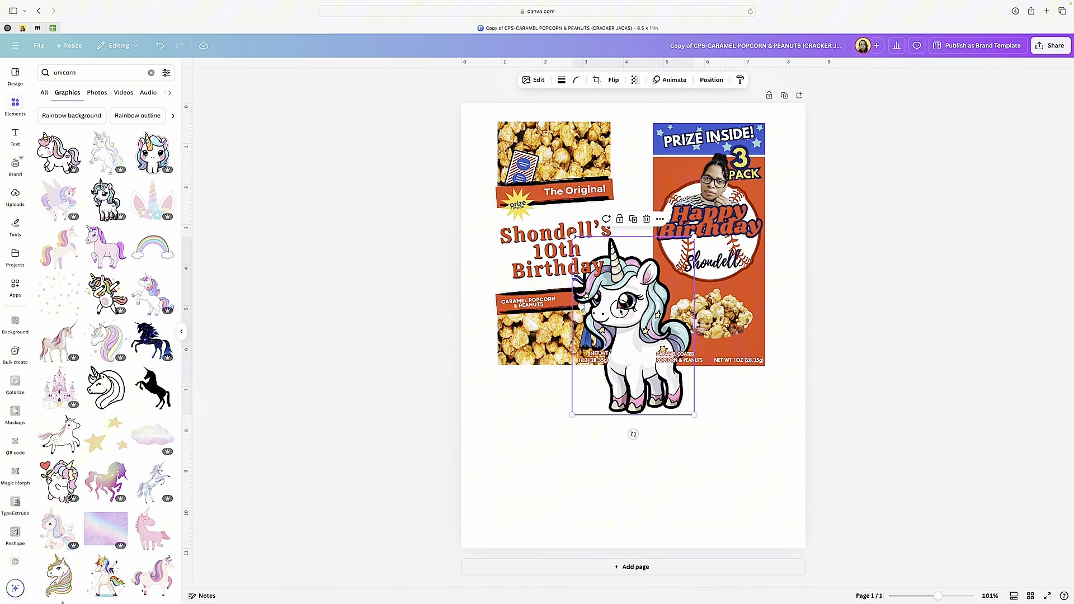
left_click_drag(696, 376, 538, 329)
Delete the sailor boy from the left label and move the unicorn into his place beside the Caramel Popcorn & Peanuts banner.
left_click(590, 311)
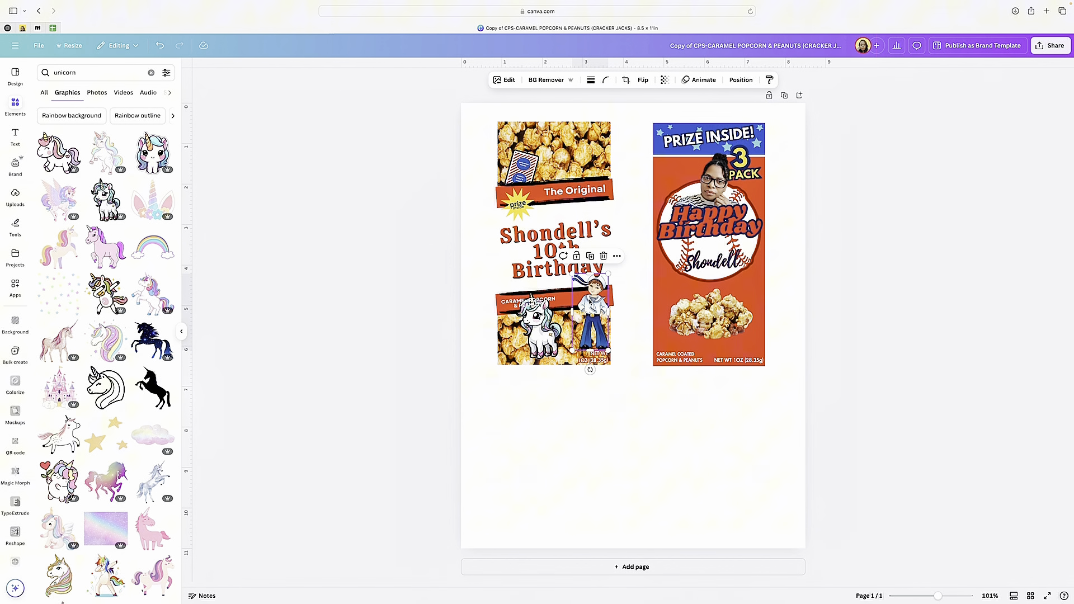
key("Delete")
left_click(533, 332)
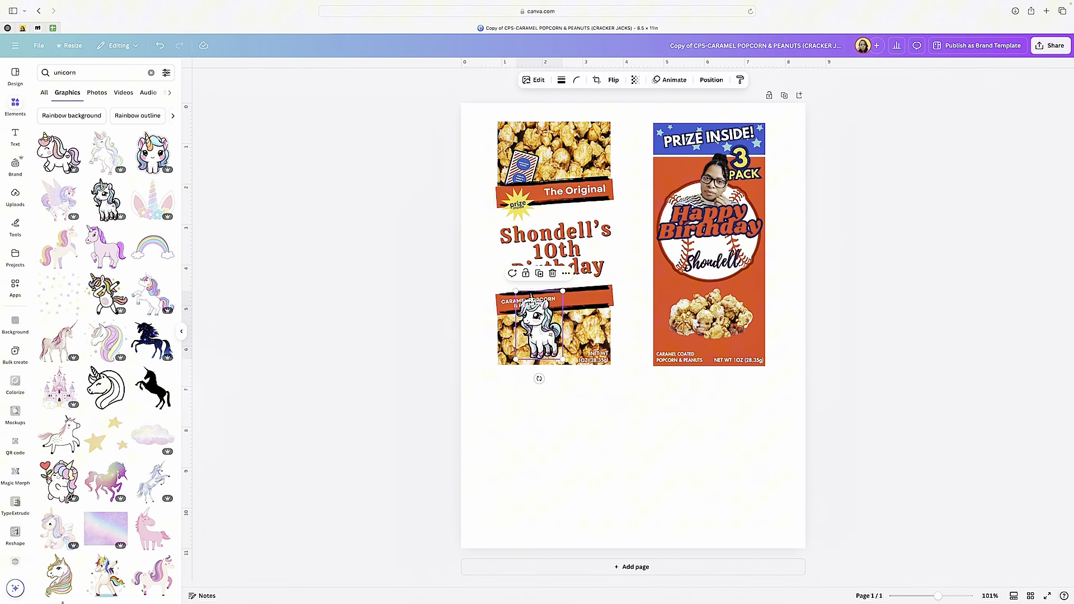
left_click_drag(534, 332, 582, 316)
scroll(577, 320, "down", 1)
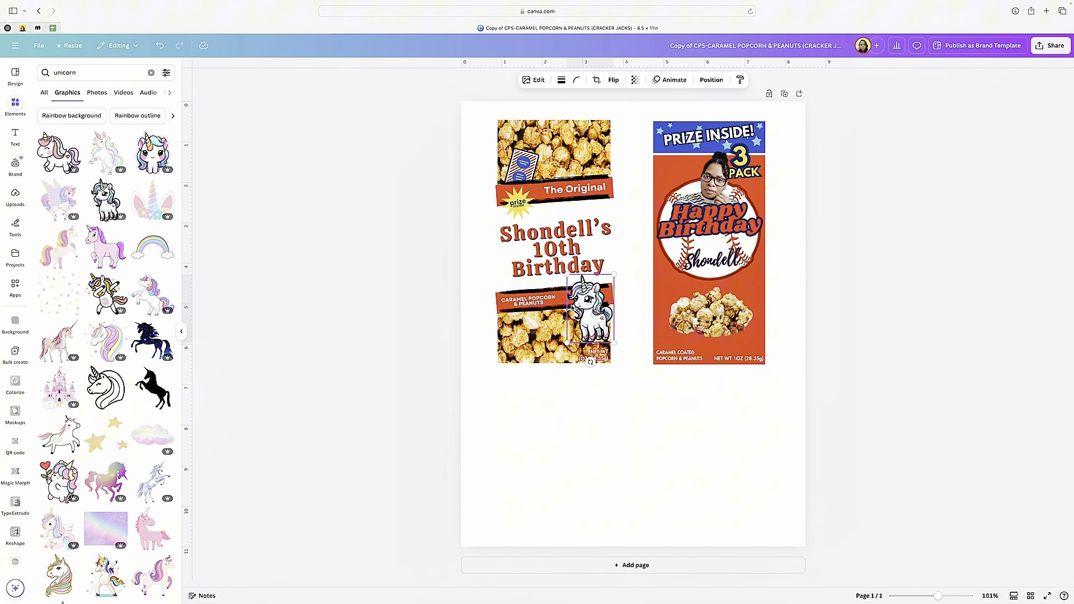
Recolor the left label's The Original and Caramel Popcorn & Peanuts banners with the light teal document color.
left_click(500, 191)
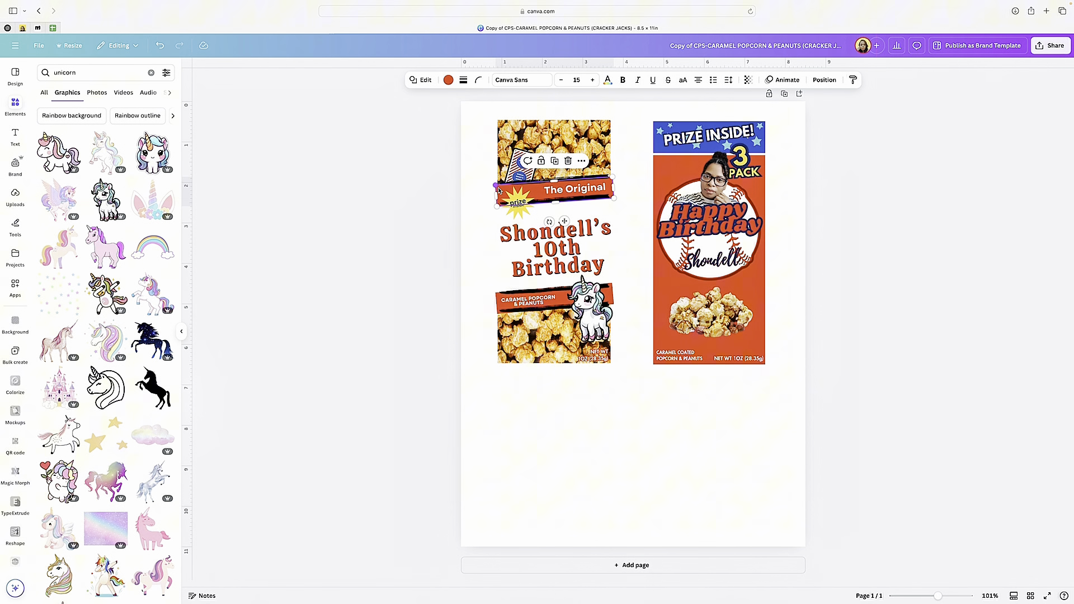
left_click(450, 81)
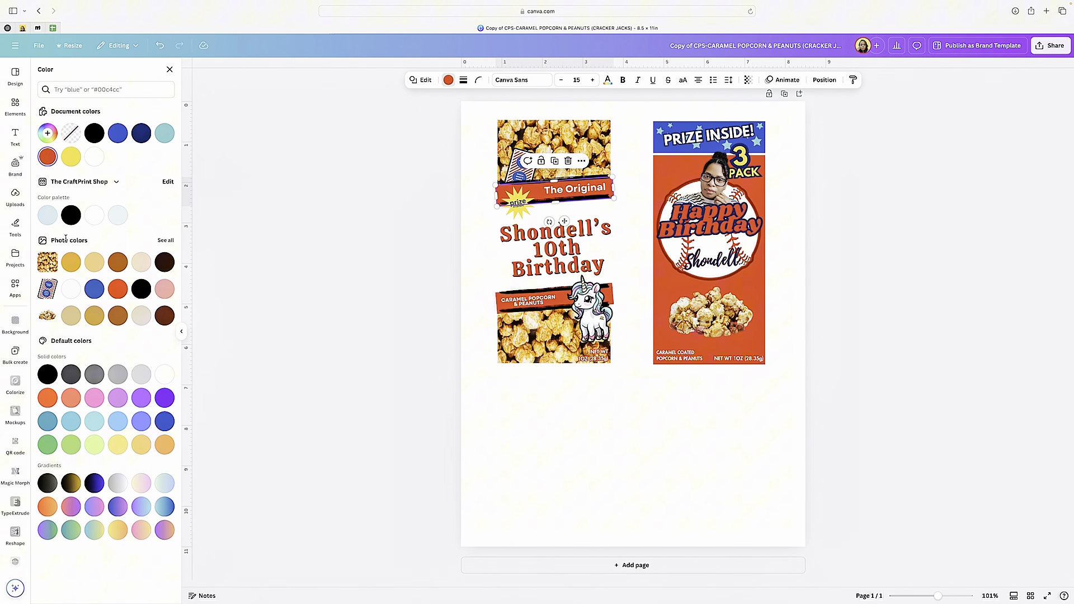
left_click(159, 241)
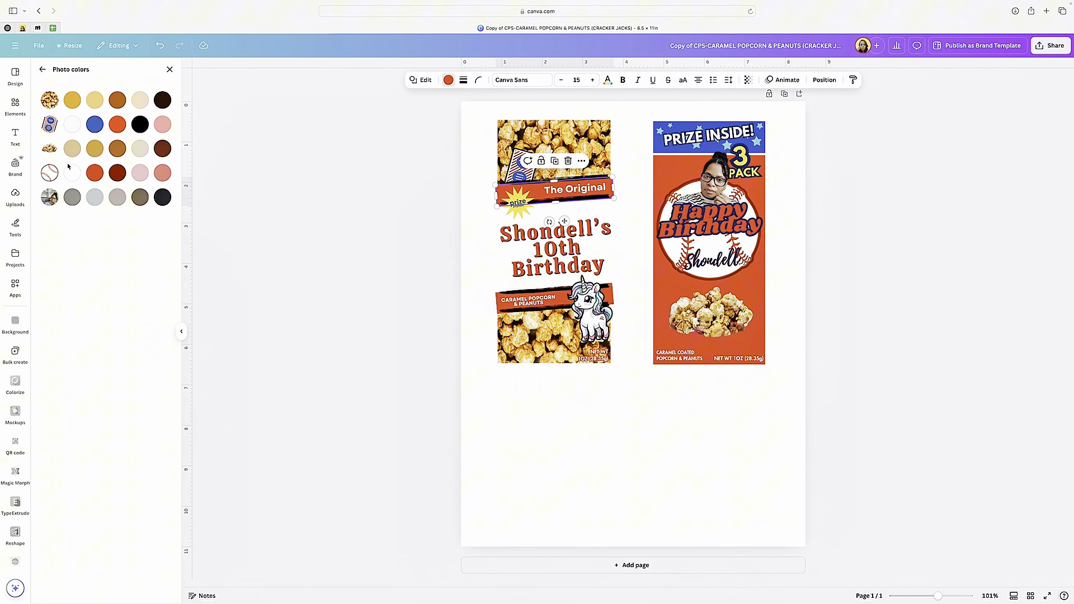
left_click(42, 69)
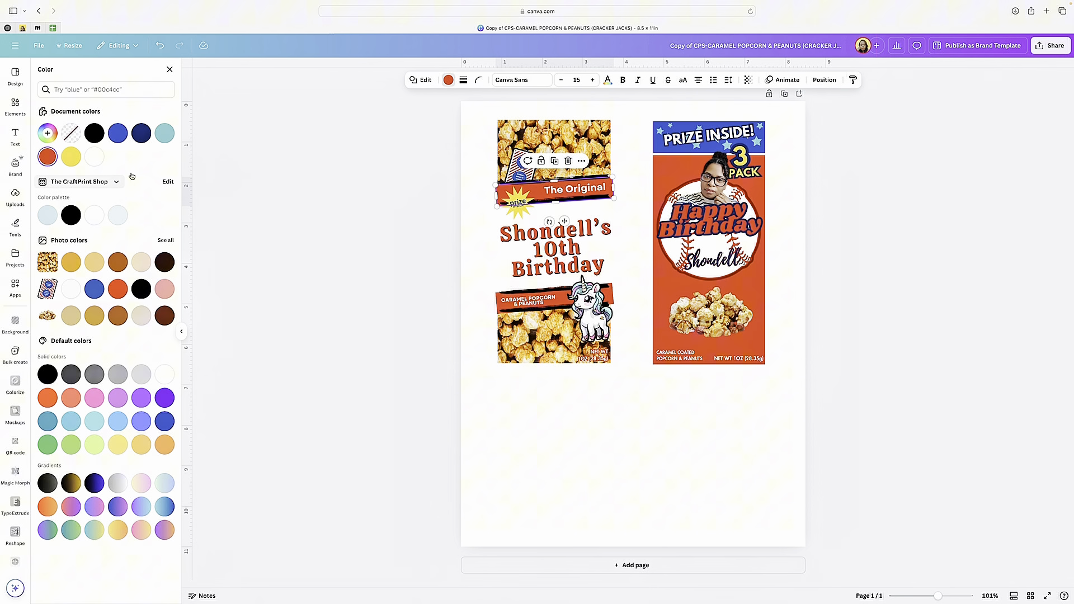
left_click(163, 136)
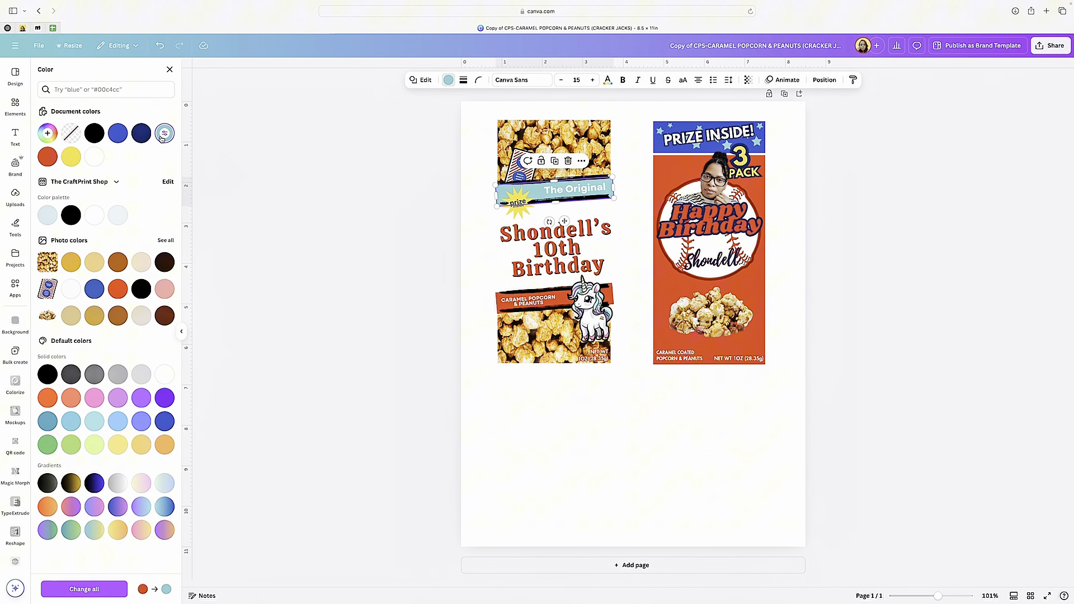
left_click(500, 302)
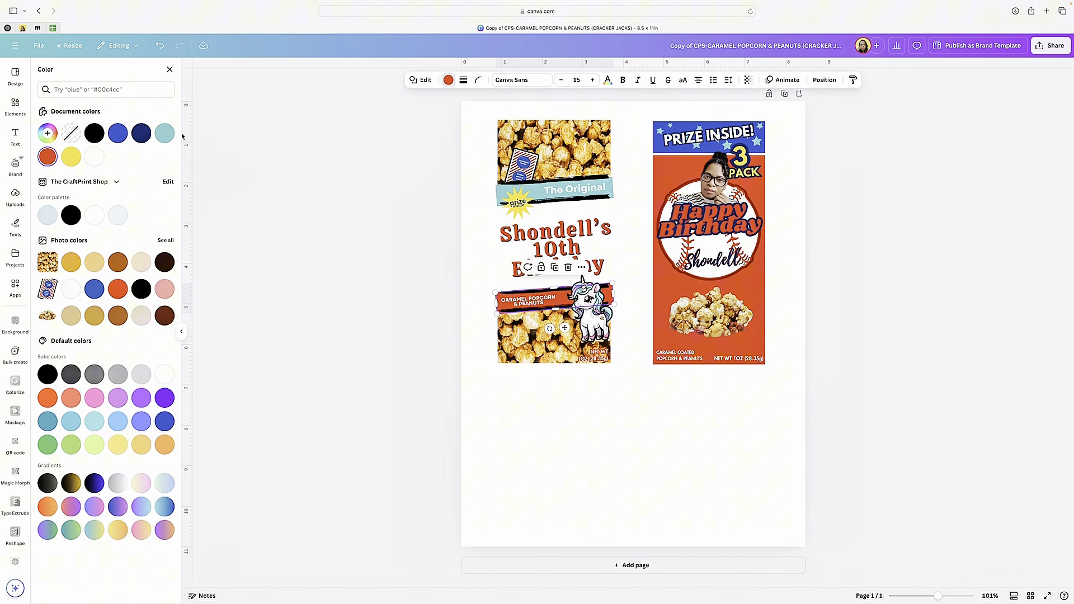
left_click(164, 134)
left_click(486, 229)
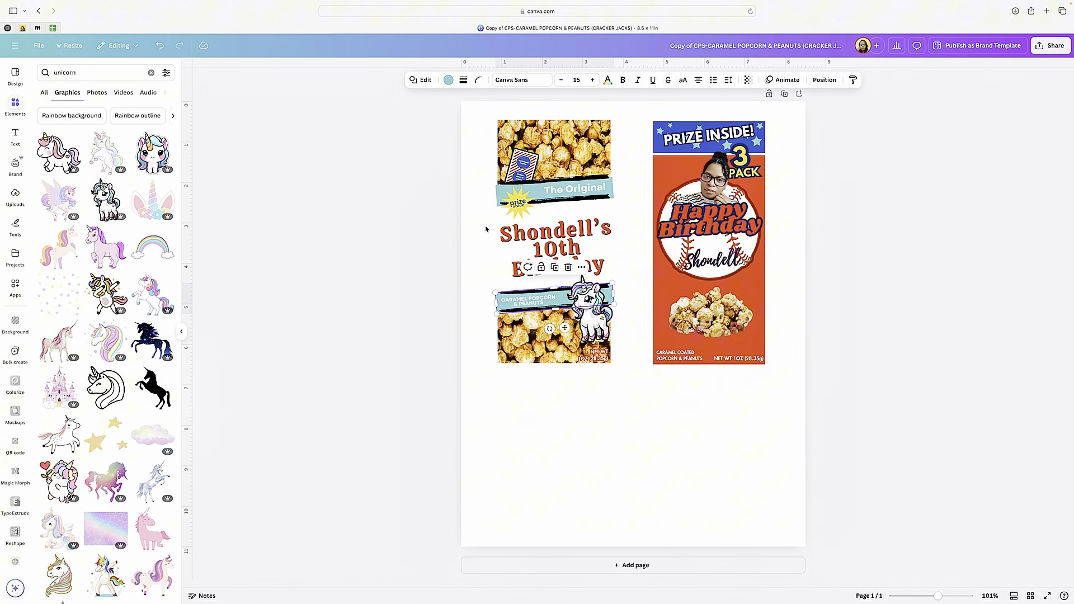
Change the 10th Birthday title text on the left label to the default solid pink.
left_click(533, 235)
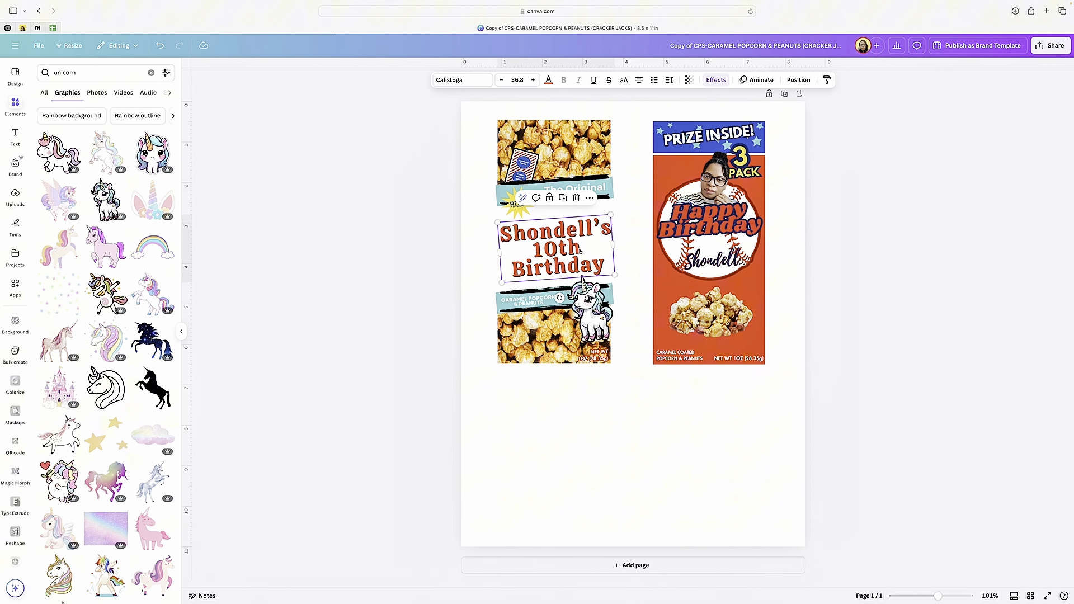
left_click(549, 81)
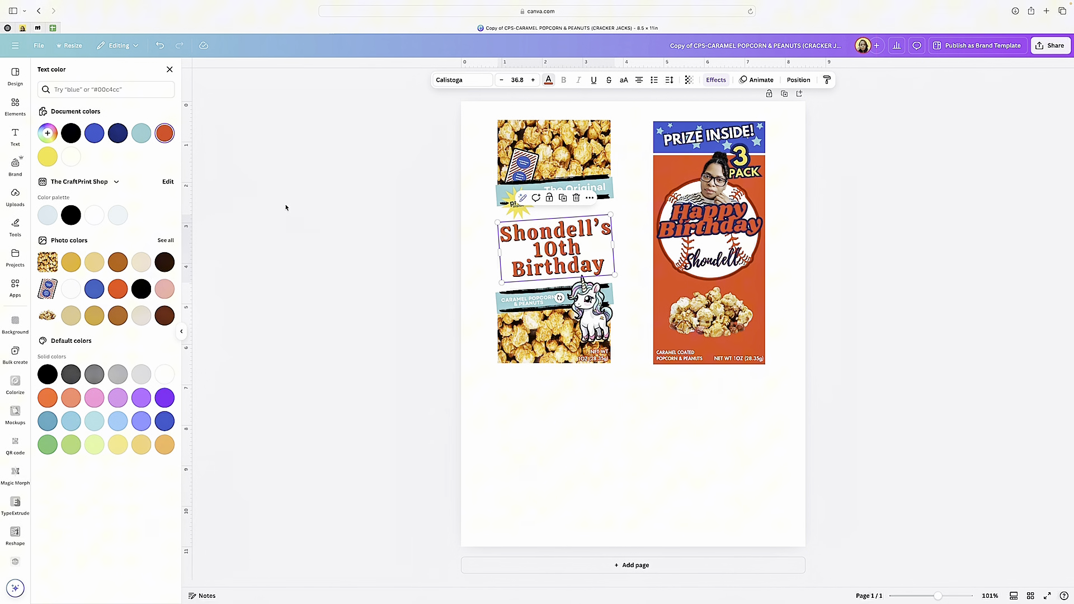
left_click(90, 397)
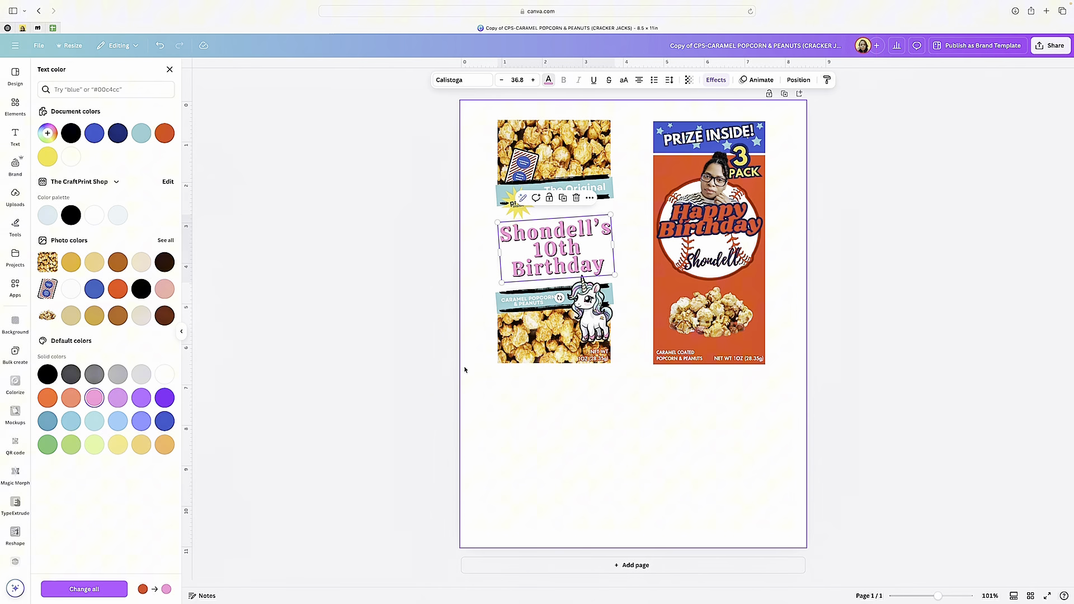
left_click(630, 251)
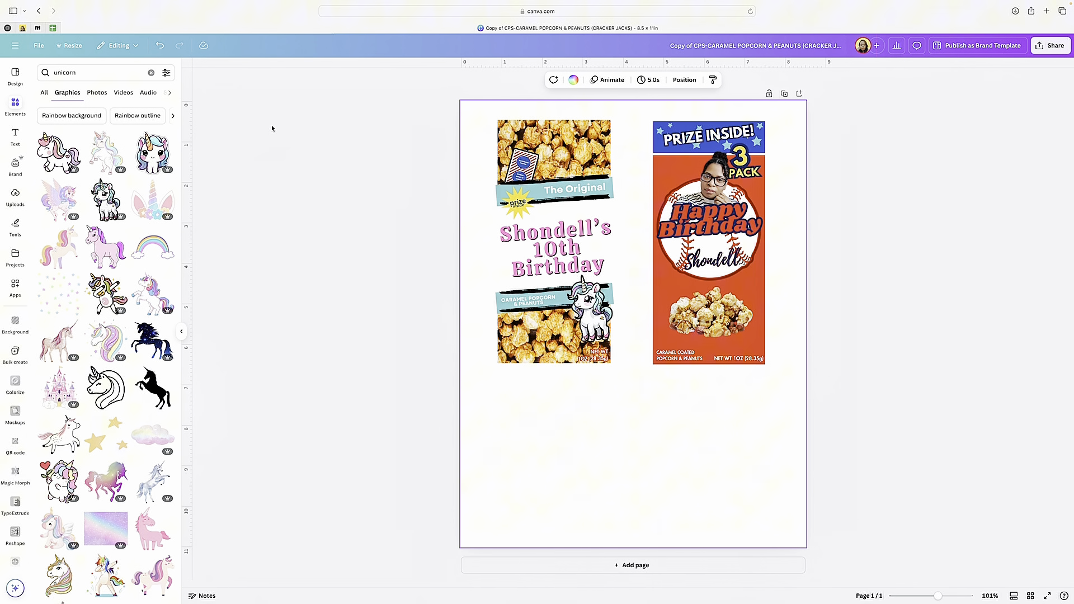
left_click(39, 46)
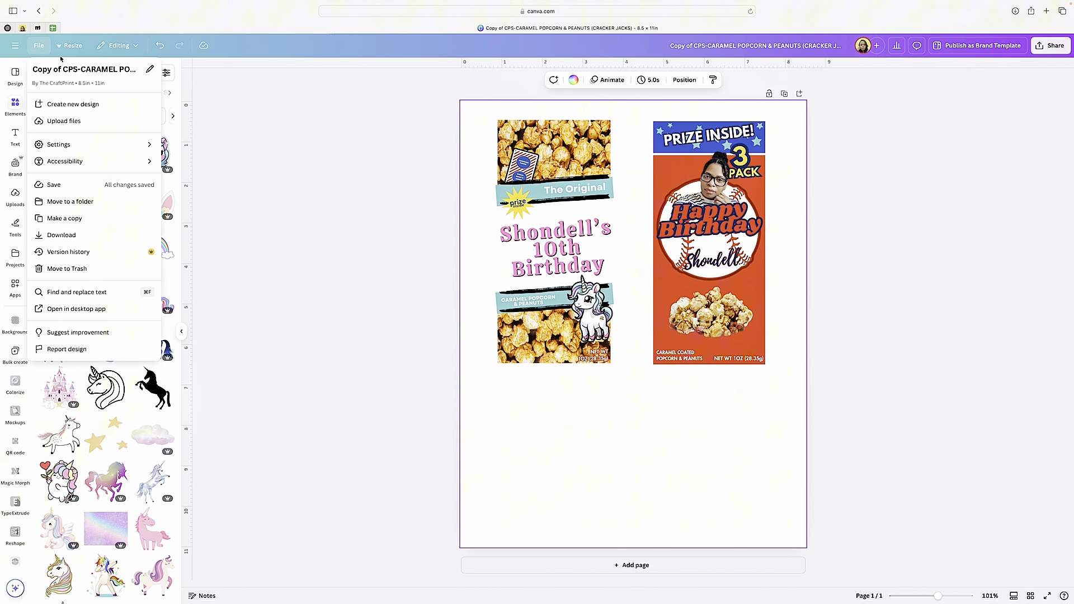
left_click(80, 69)
left_click(284, 107)
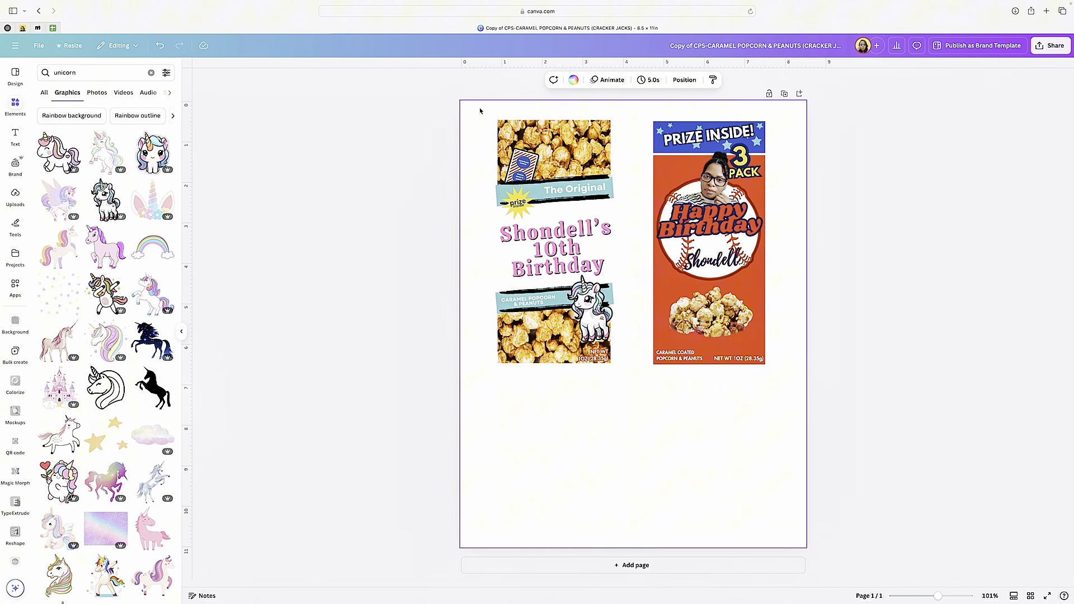
Group the elements of each label separately and shift the unicorn label slightly closer to the page's left edge.
left_click_drag(475, 106, 548, 125)
left_click_drag(620, 246, 621, 405)
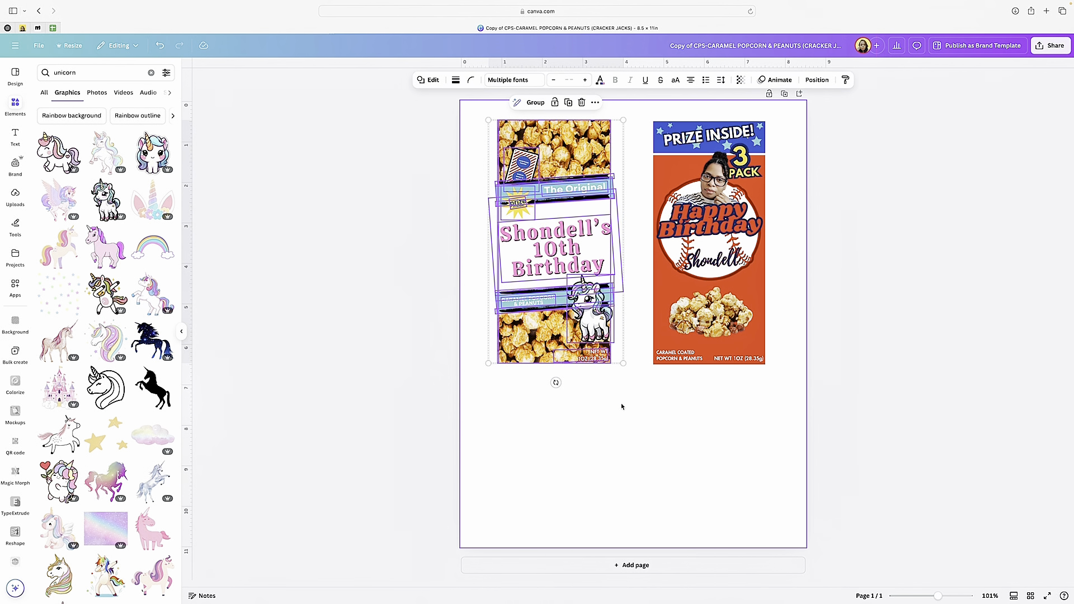
left_click(533, 103)
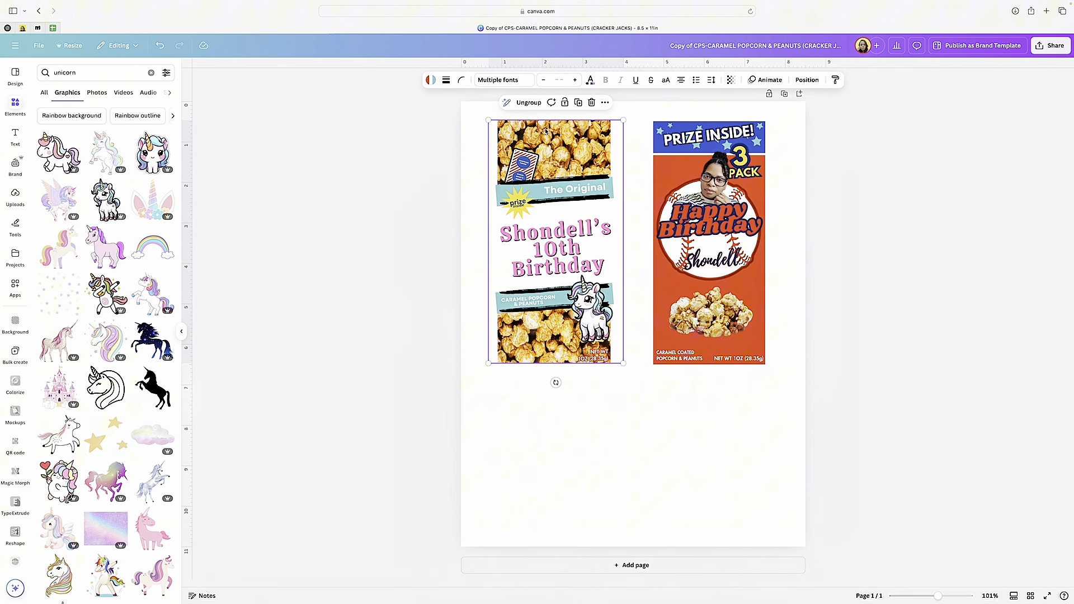
mouse_move(561, 141)
left_mouse_down()
mouse_move(552, 221)
mouse_move(568, 133)
mouse_move(548, 141)
left_mouse_up()
left_click(632, 107)
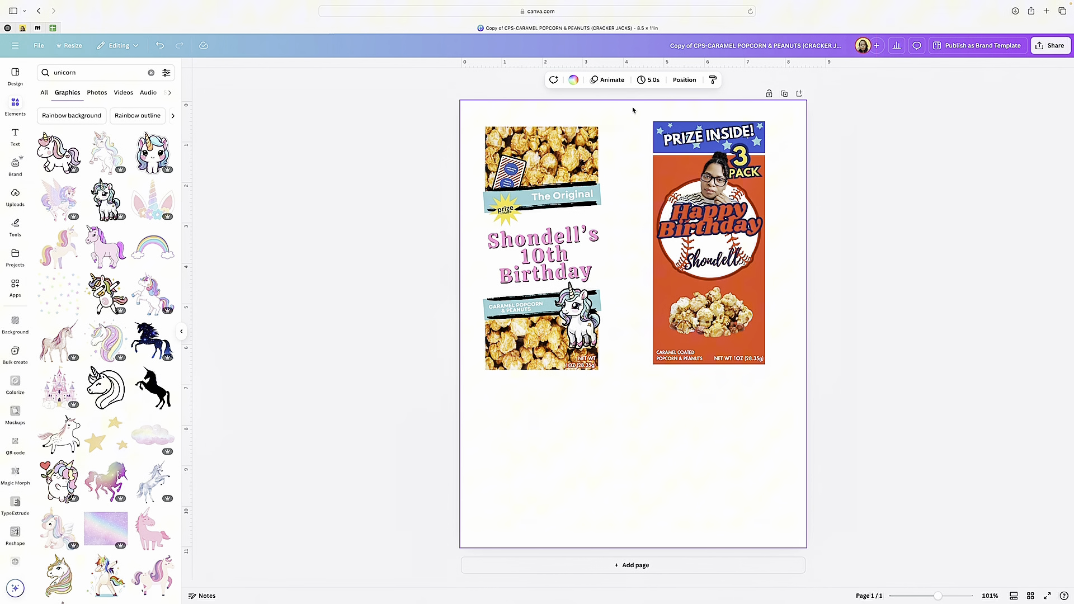
left_click_drag(780, 328, 779, 417)
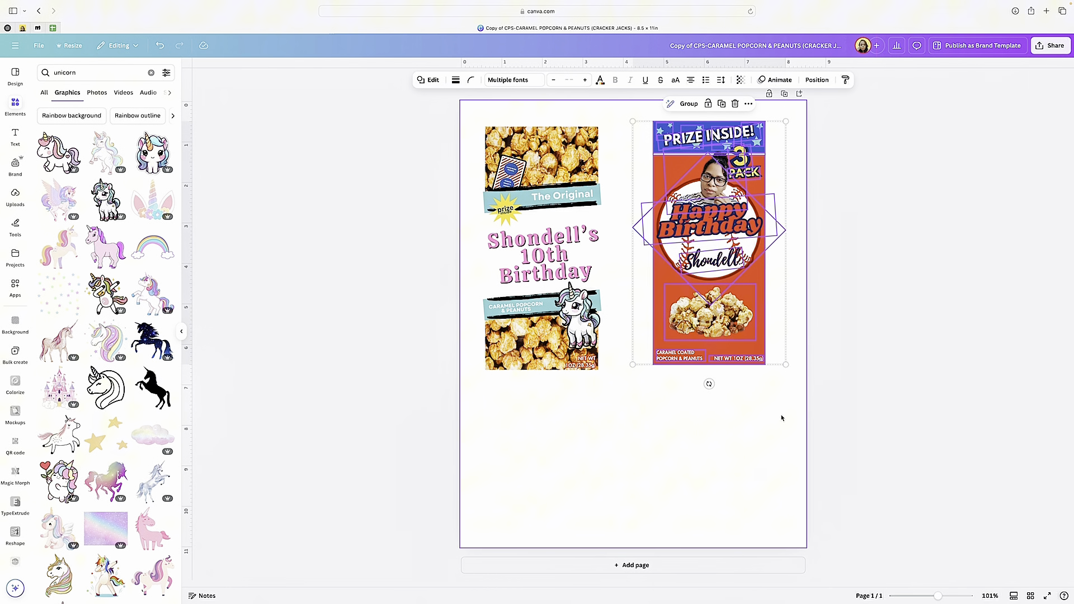
left_click(692, 104)
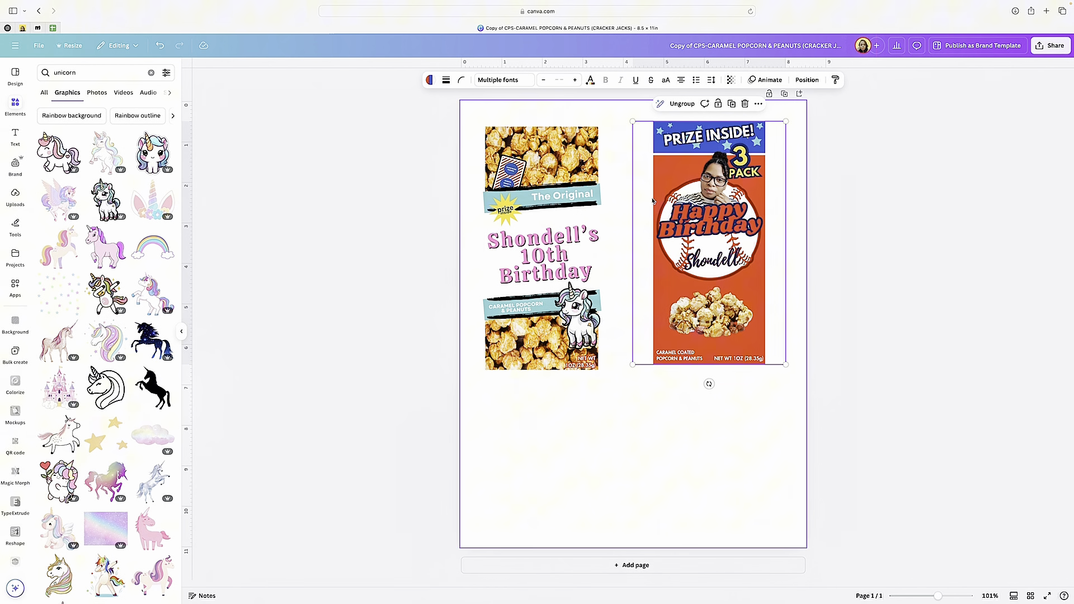
left_click(785, 94)
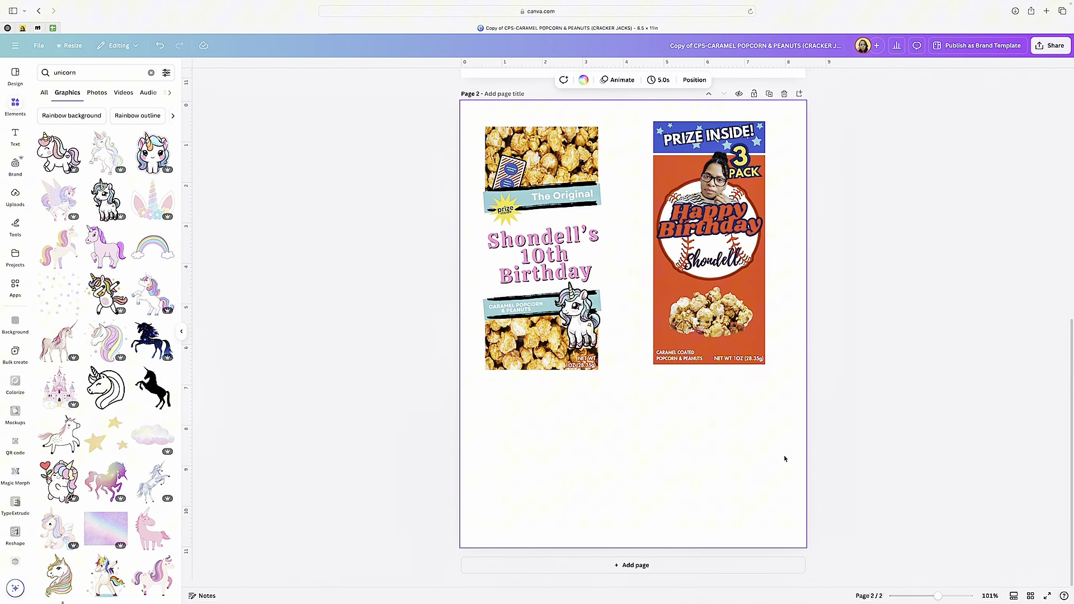
scroll(770, 471, "up", 5)
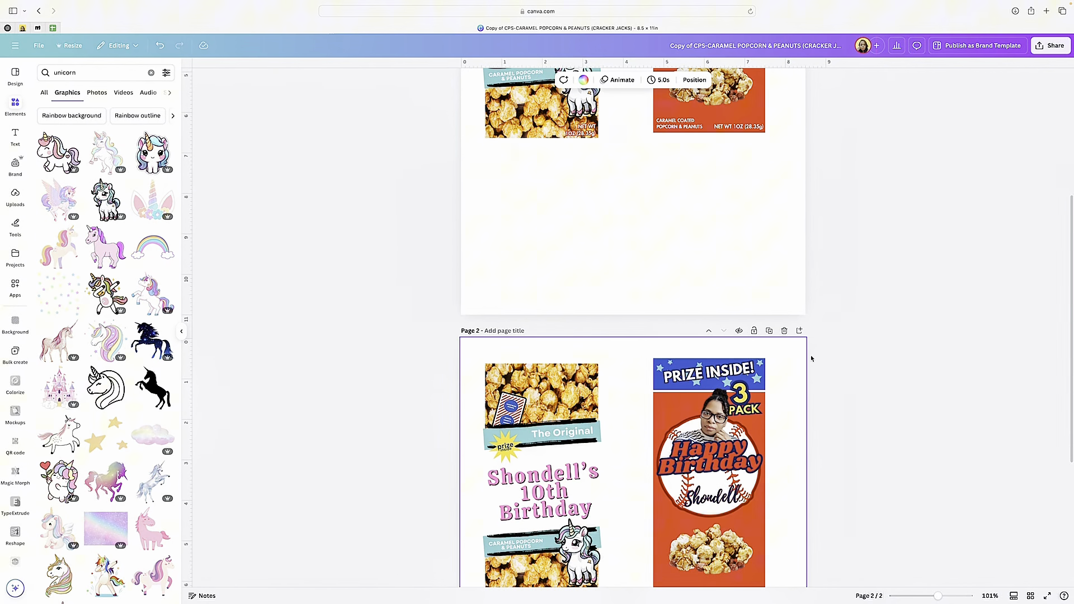
left_click(785, 332)
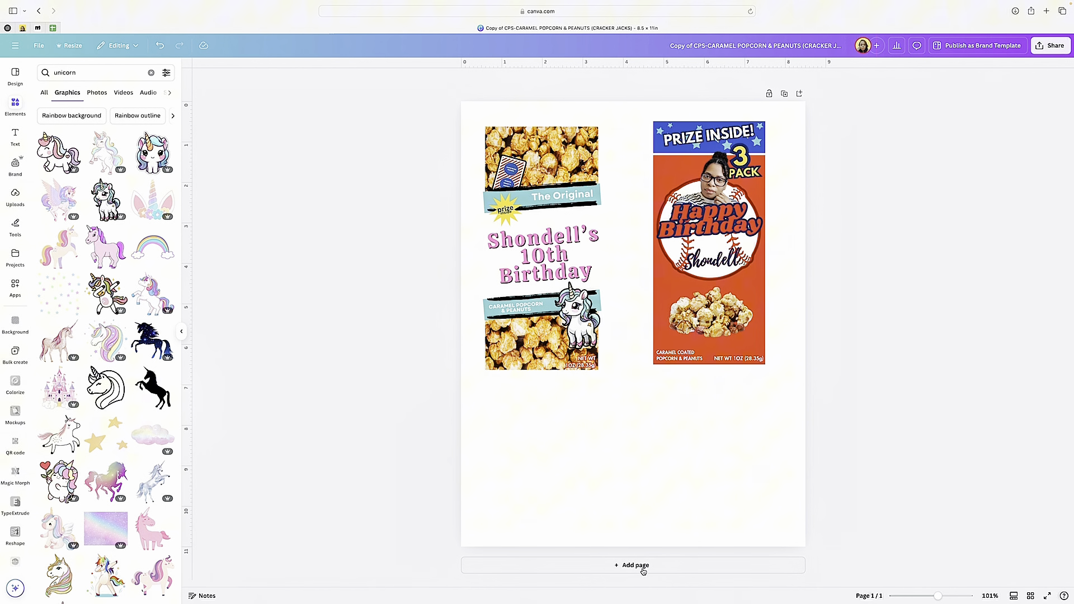
Add a blank second page and move the grouped baseball label from page 1 to its upper-left area.
left_click(643, 567)
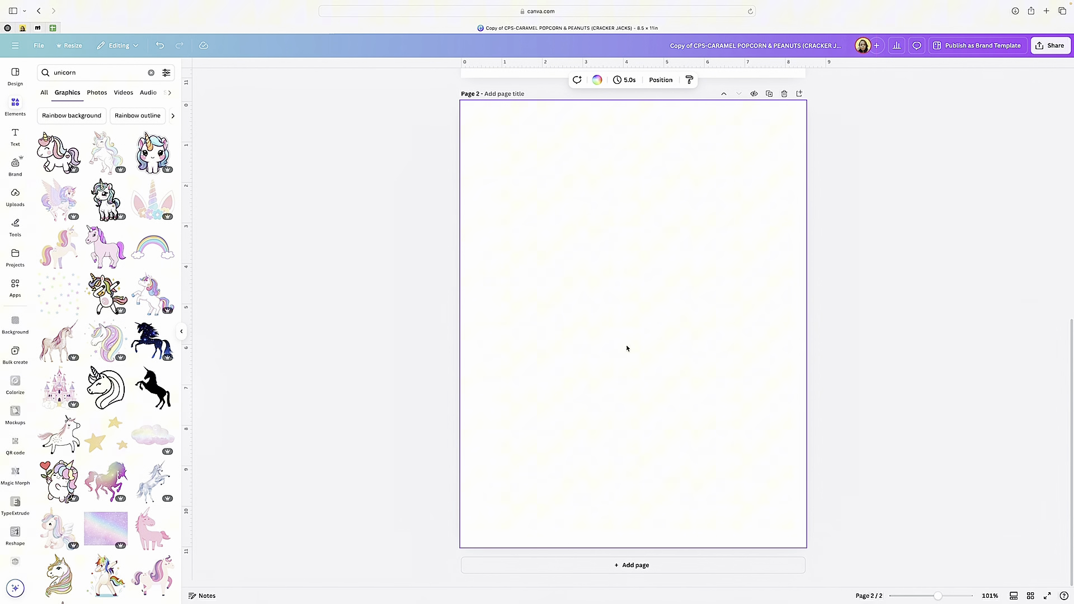
scroll(628, 348, "up", 6)
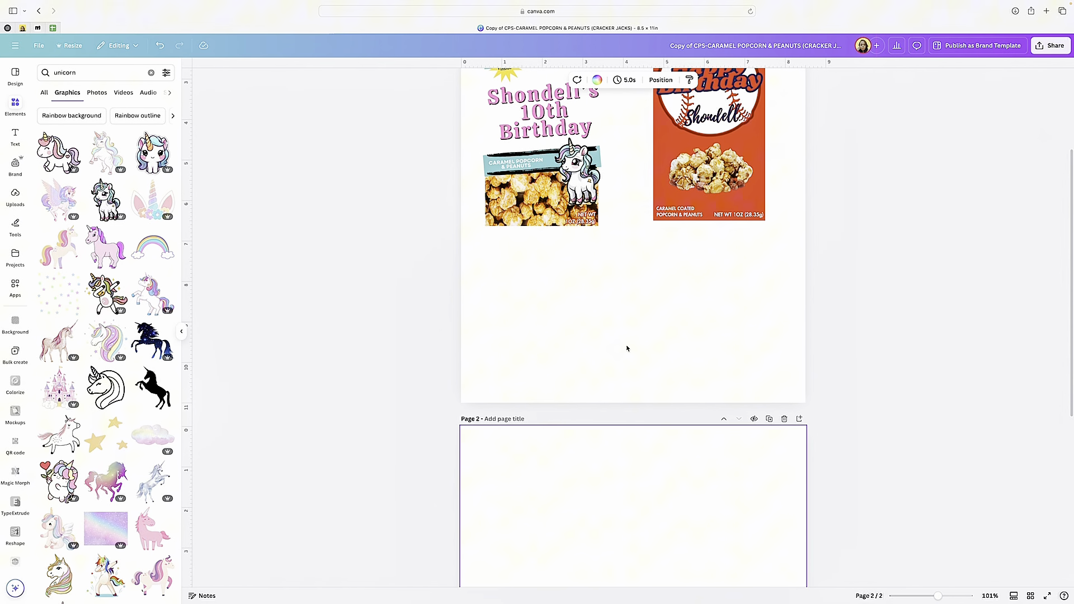
left_click(688, 118)
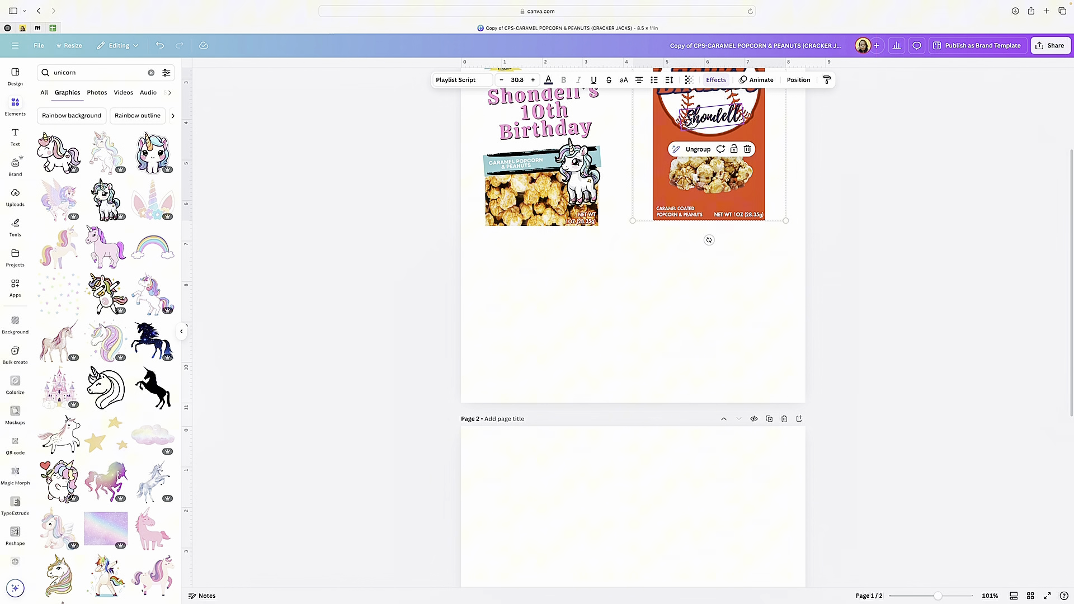
left_click_drag(688, 121, 536, 592)
scroll(556, 448, "down", 3)
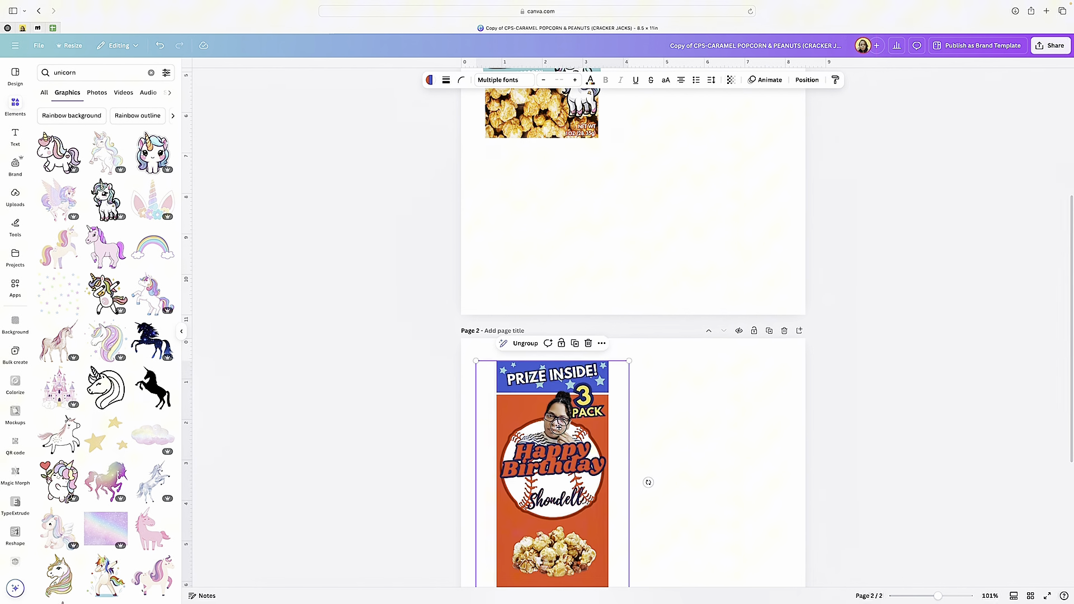
Duplicate the grouped unicorn label on page 1 and place the copy beside the original with the tops aligned.
scroll(616, 201, "up", 8)
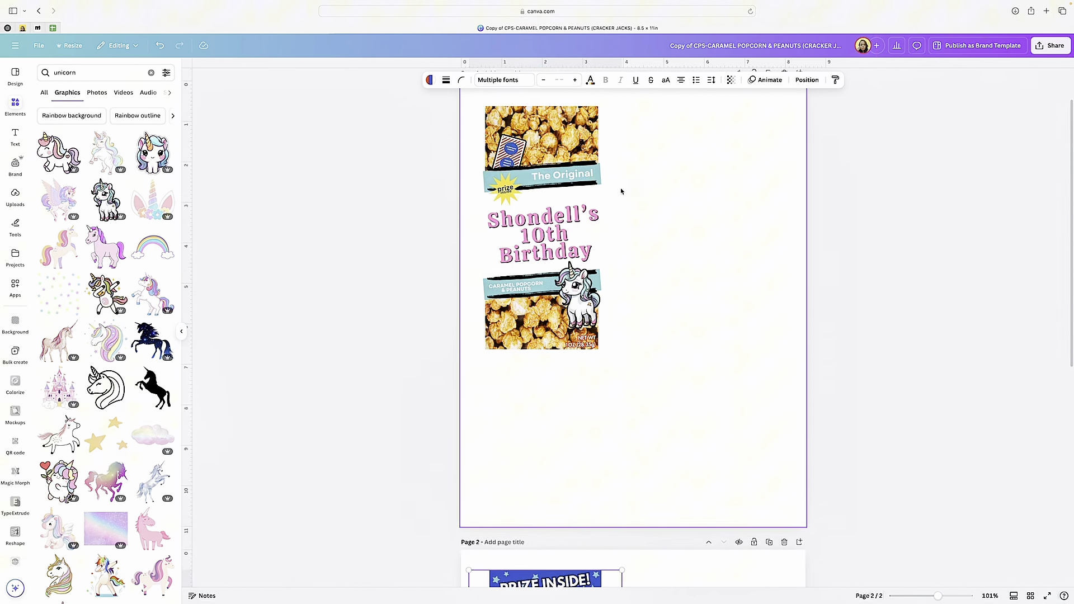
left_click(568, 201)
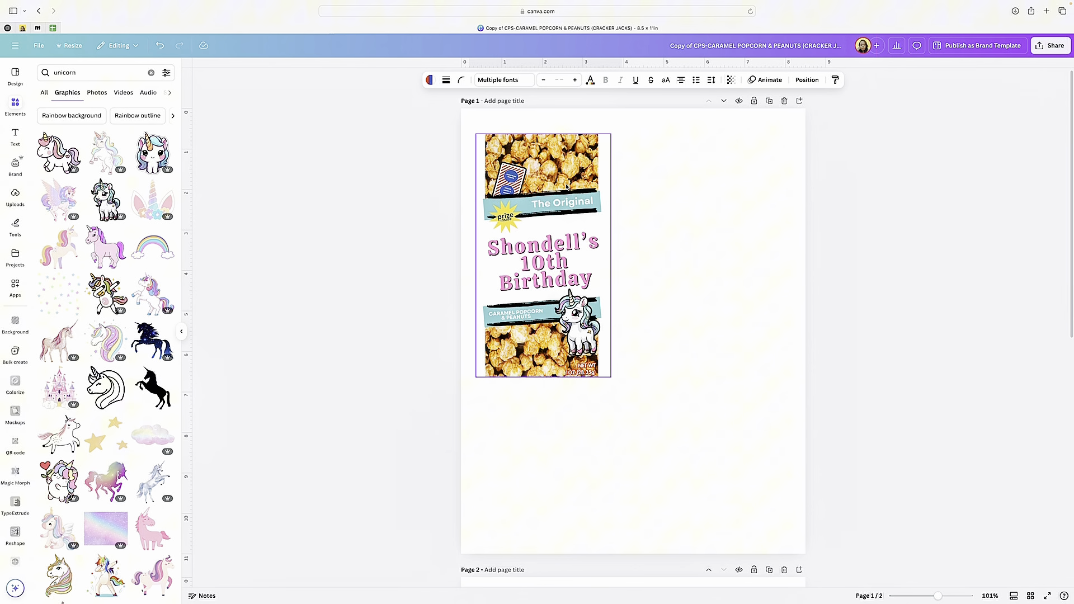
left_click(722, 185)
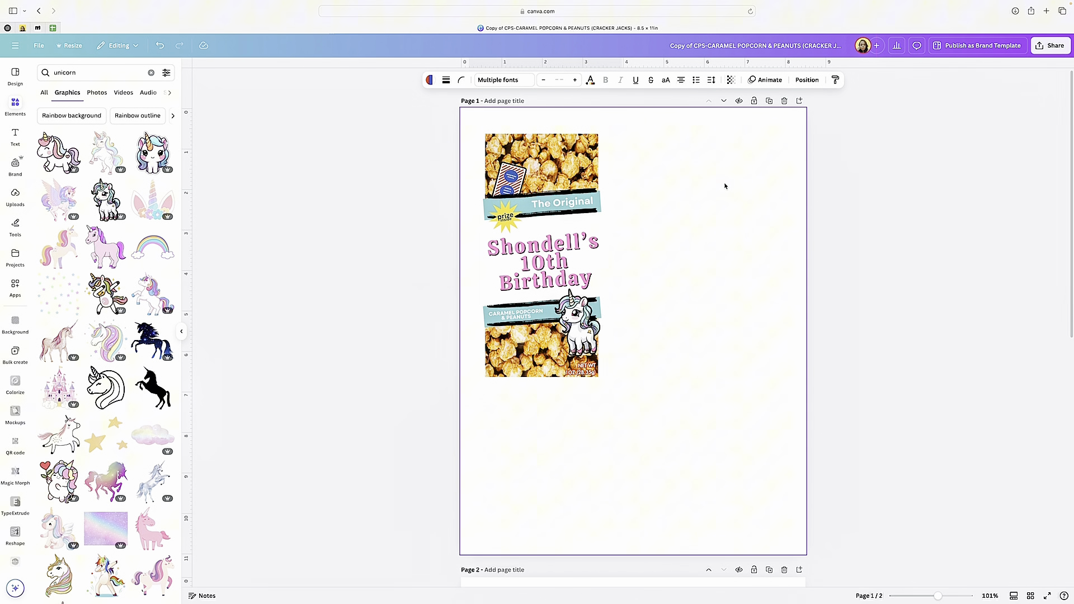
left_click(566, 166)
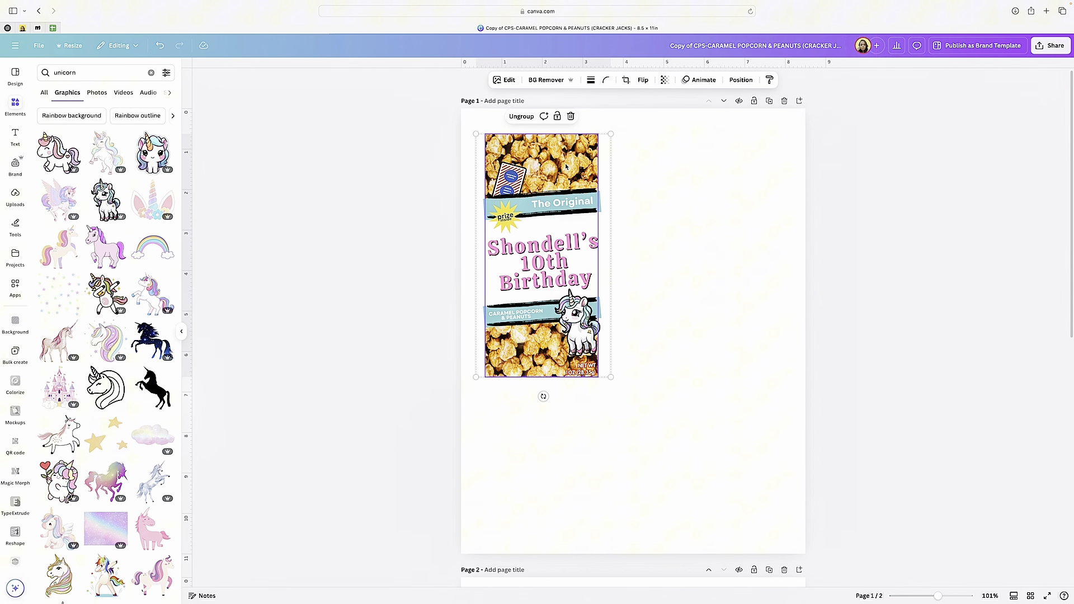
right_click(566, 166)
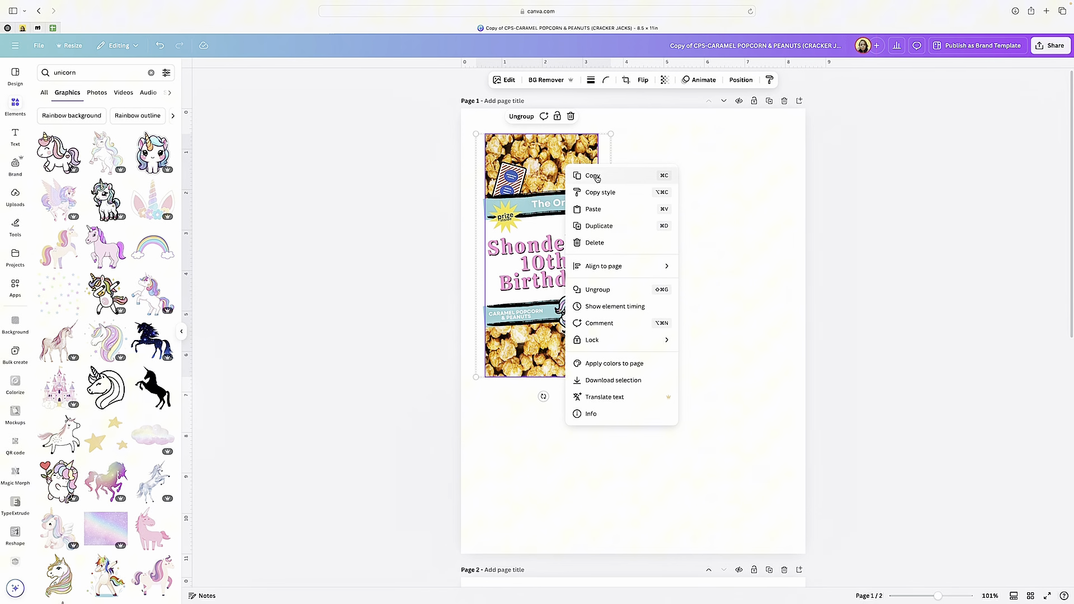
left_click(588, 226)
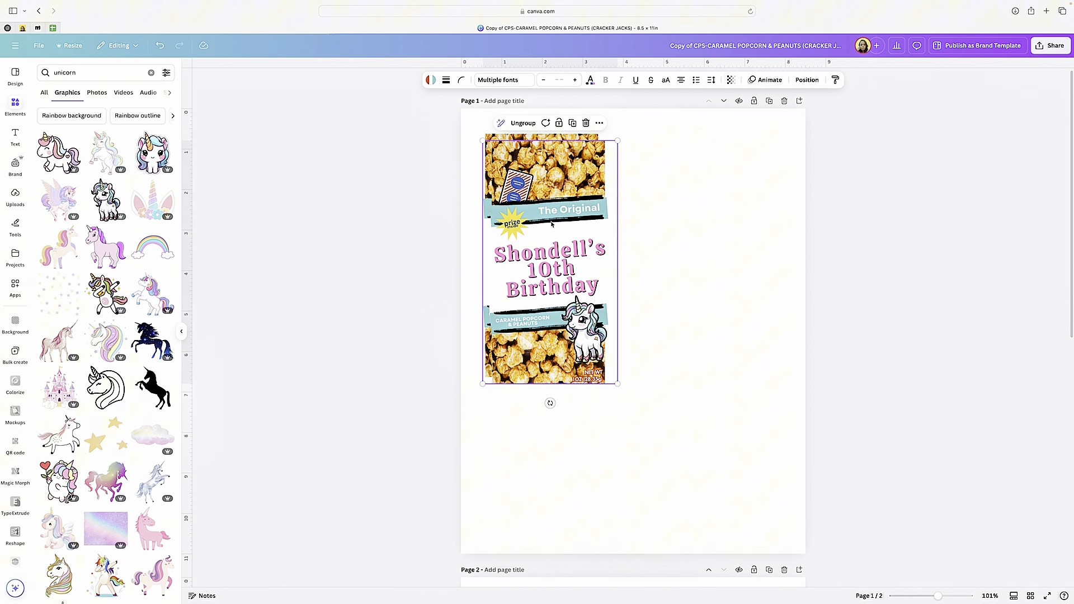
left_click_drag(555, 223, 698, 218)
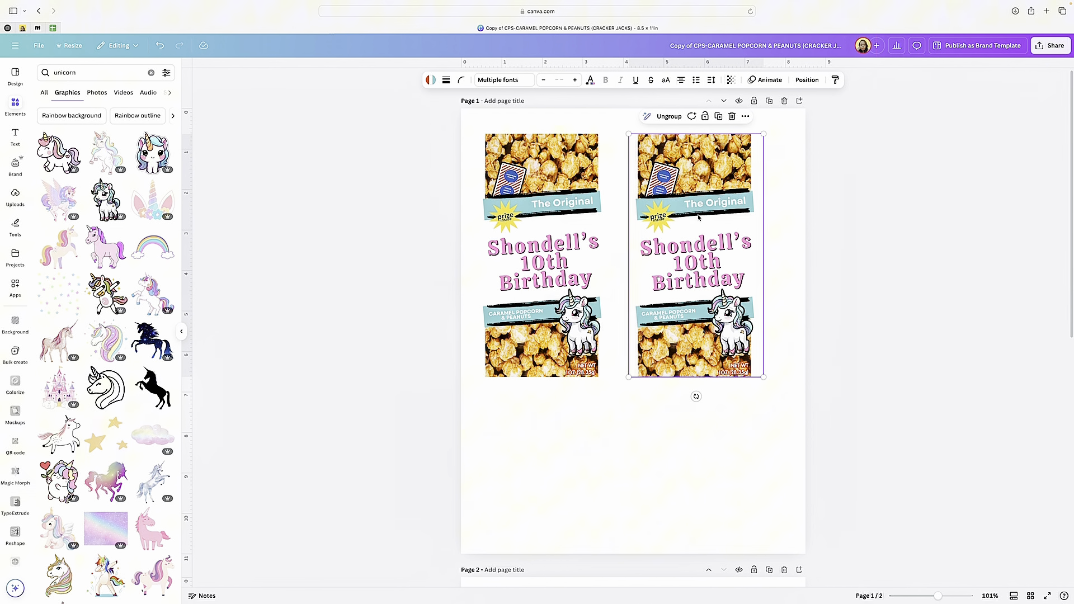
Make a third copy of the unicorn label, rotate it a quarter turn and place it horizontally below the other two.
right_click(699, 218)
left_click(731, 277)
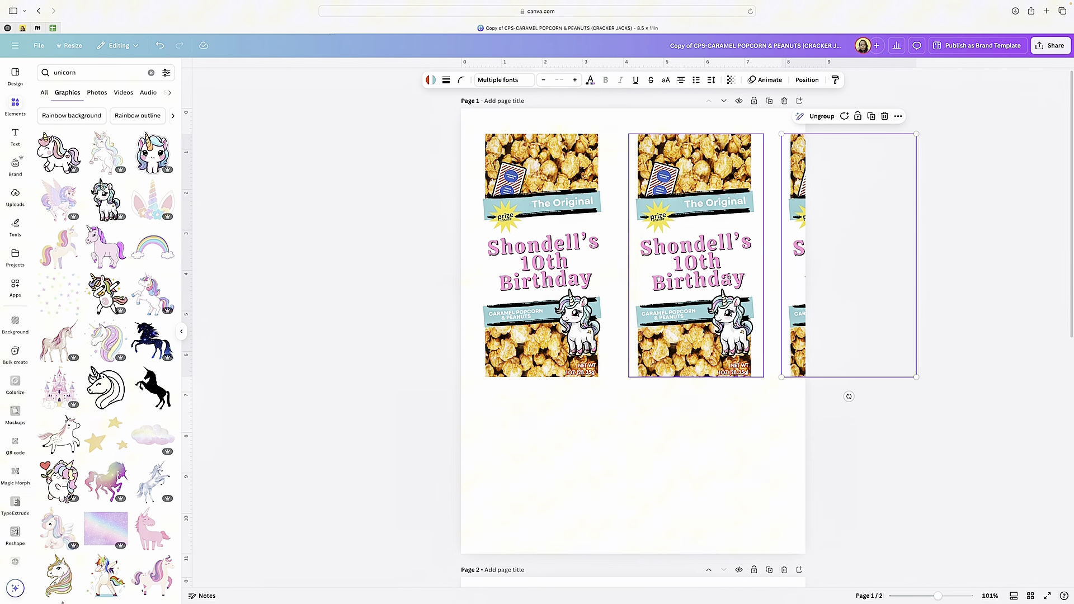
left_click_drag(797, 237, 602, 396)
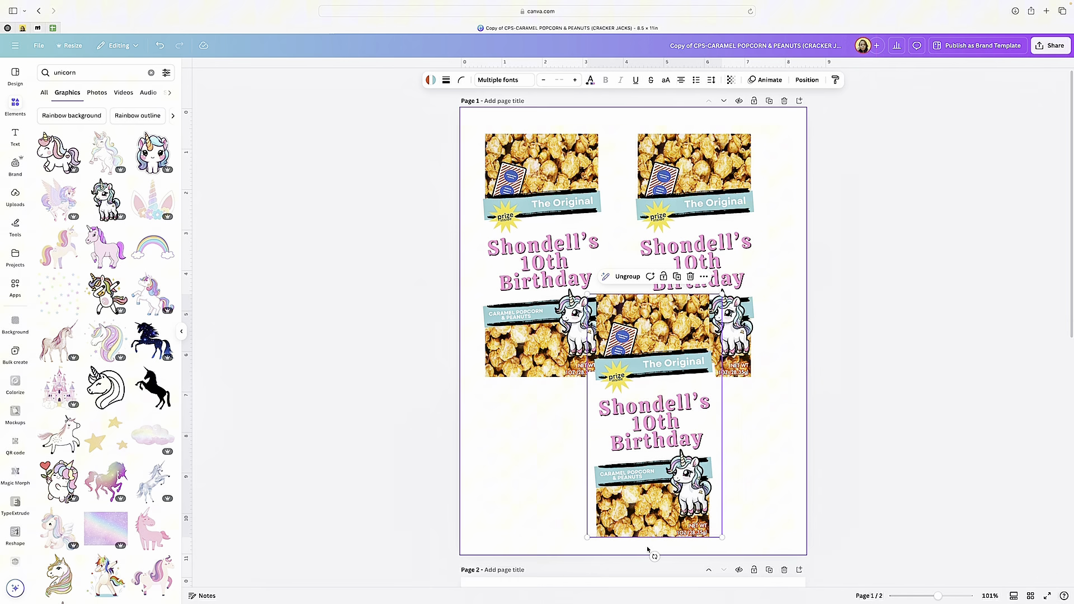
left_click_drag(654, 558, 771, 418)
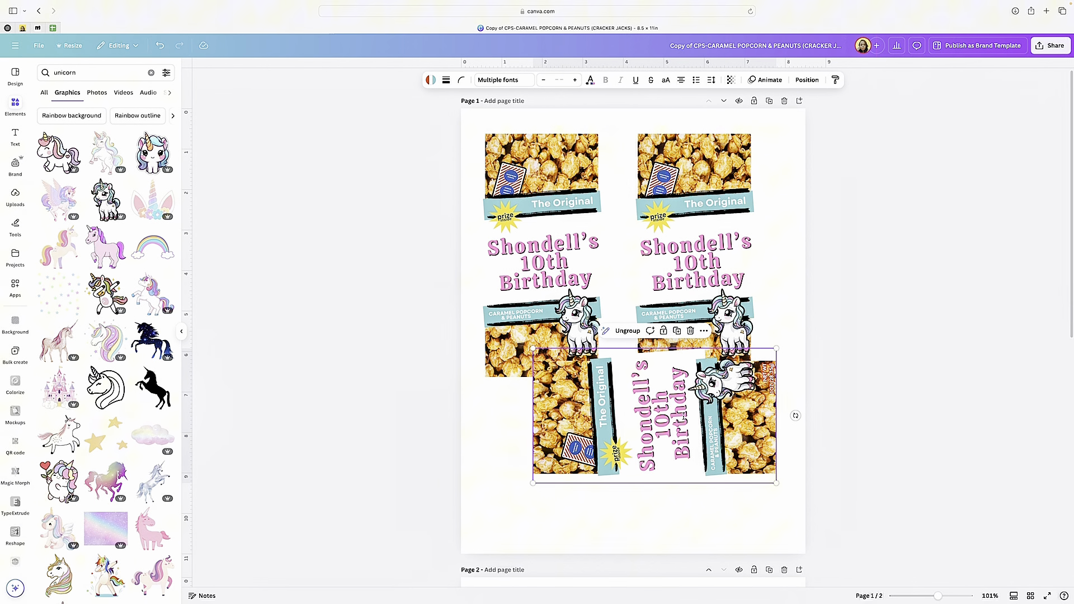
left_click_drag(683, 414, 657, 456)
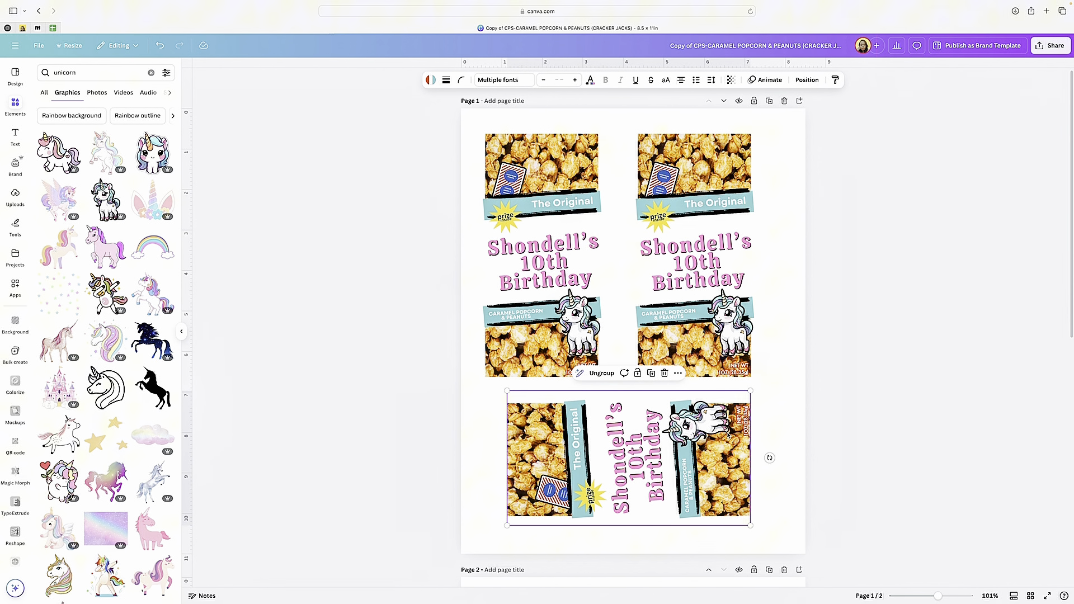
Duplicate the grouped baseball label on page 2 and place the copy beside the original.
scroll(728, 434, "down", 10)
left_click(556, 240)
left_click(555, 240)
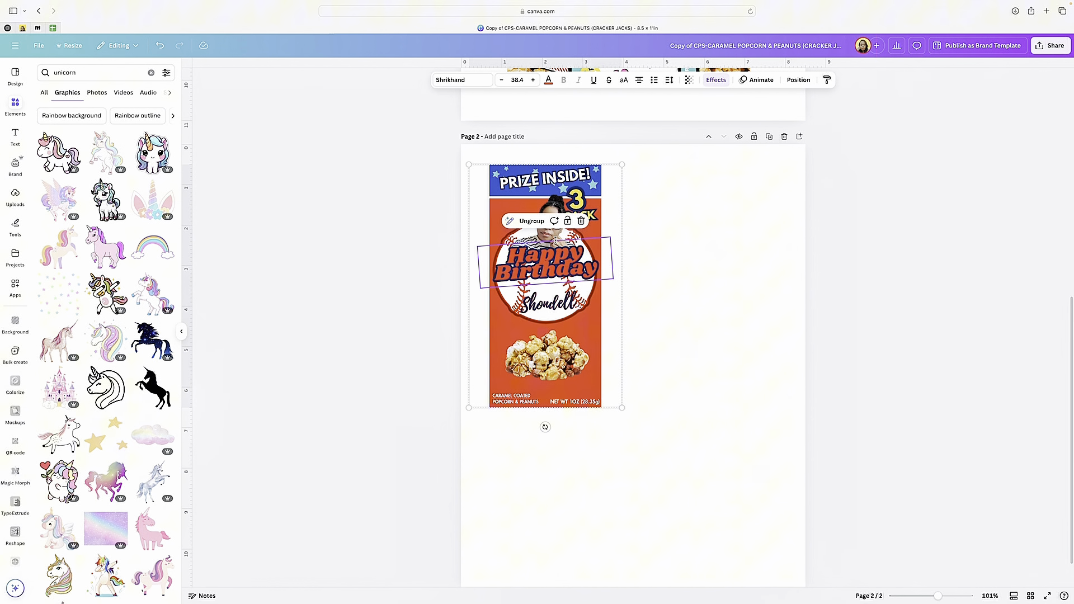
left_click(697, 275)
left_click(566, 178)
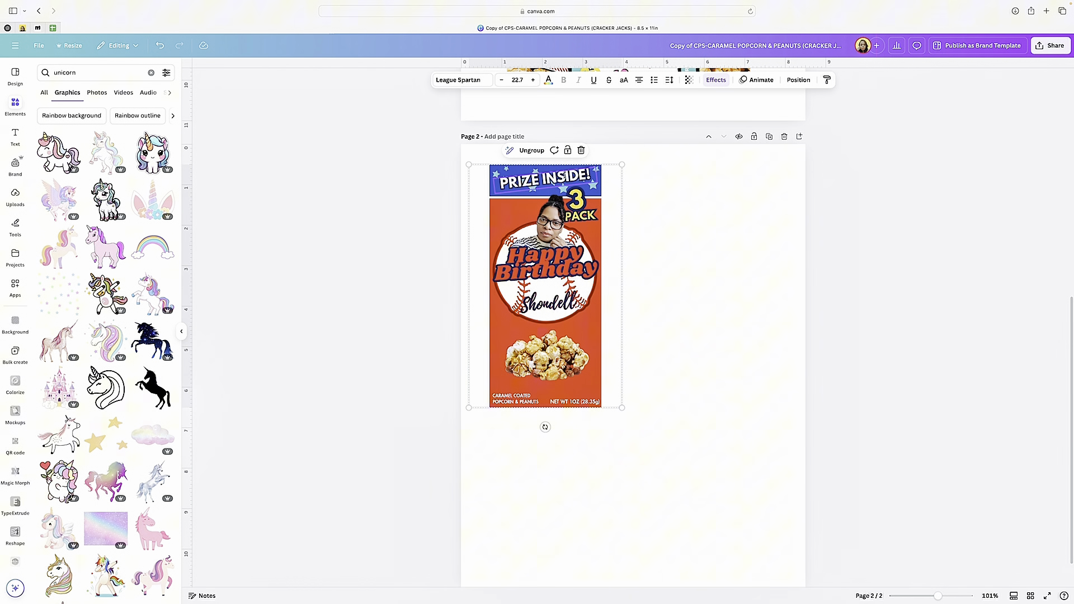
right_click(567, 178)
left_click(594, 237)
left_click_drag(595, 238, 693, 234)
Make a third copy of the baseball label and place it upright in the lower middle of page 2.
right_click(693, 235)
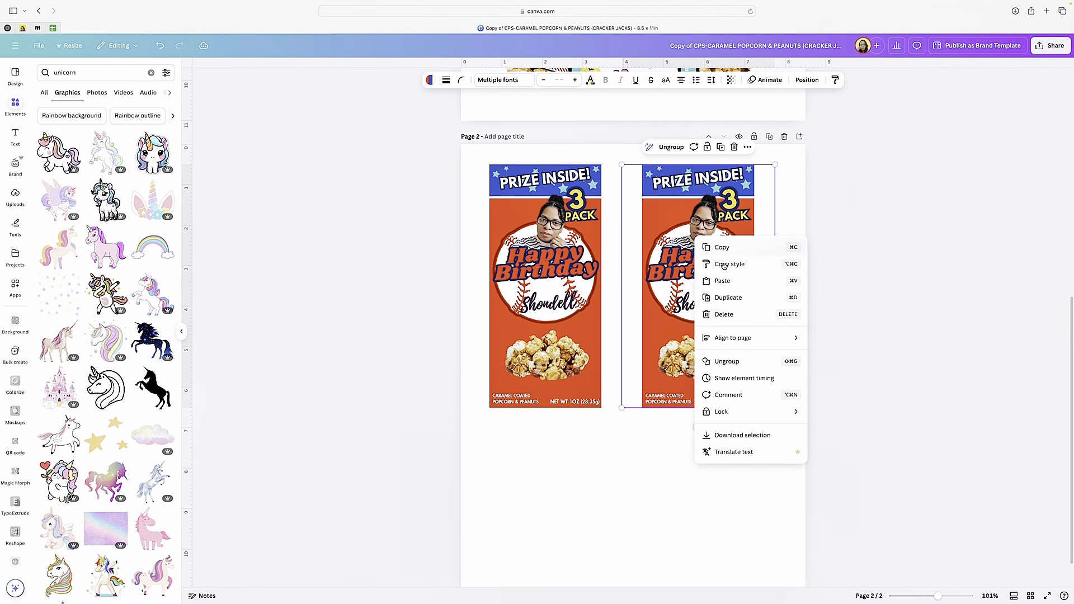
left_click(727, 298)
left_click_drag(809, 295, 589, 485)
scroll(726, 461, "down", 2)
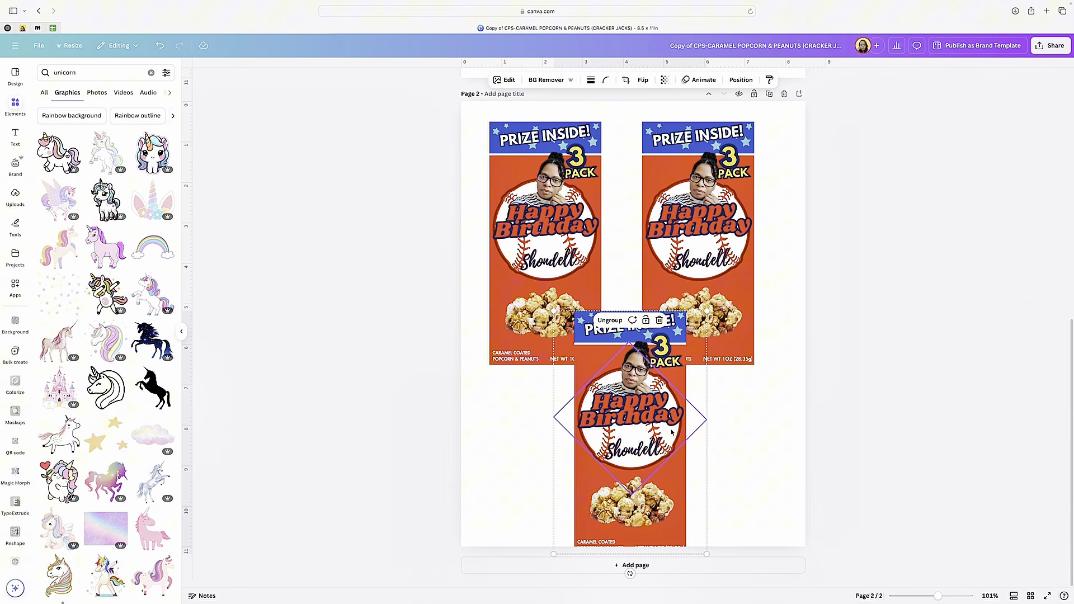
scroll(704, 336, "up", 1)
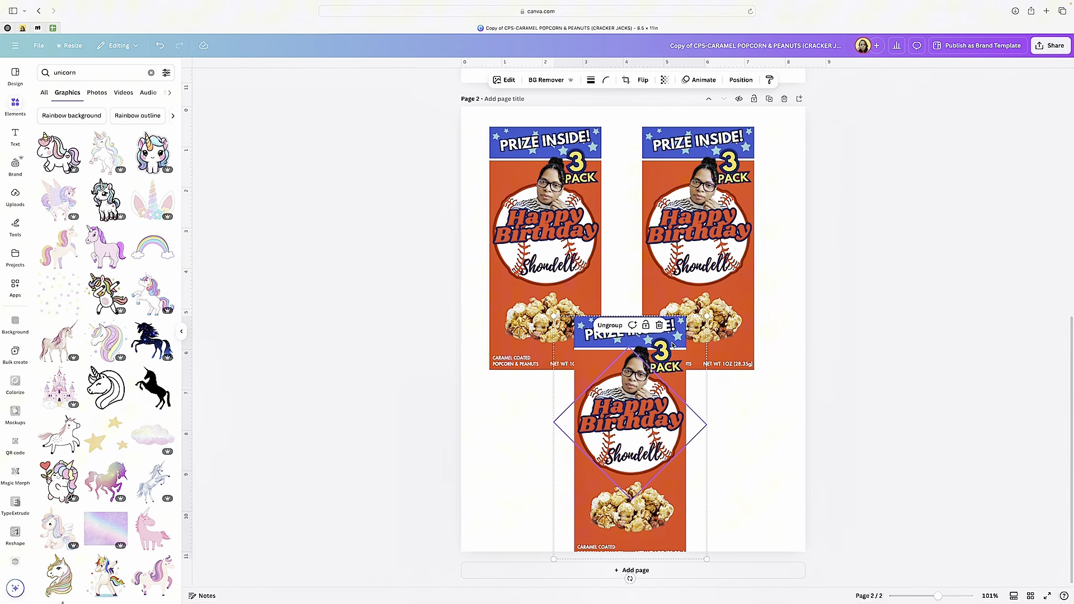
Delete both baseball label copies from page 2, keeping only the original.
key("Delete")
left_click(695, 263)
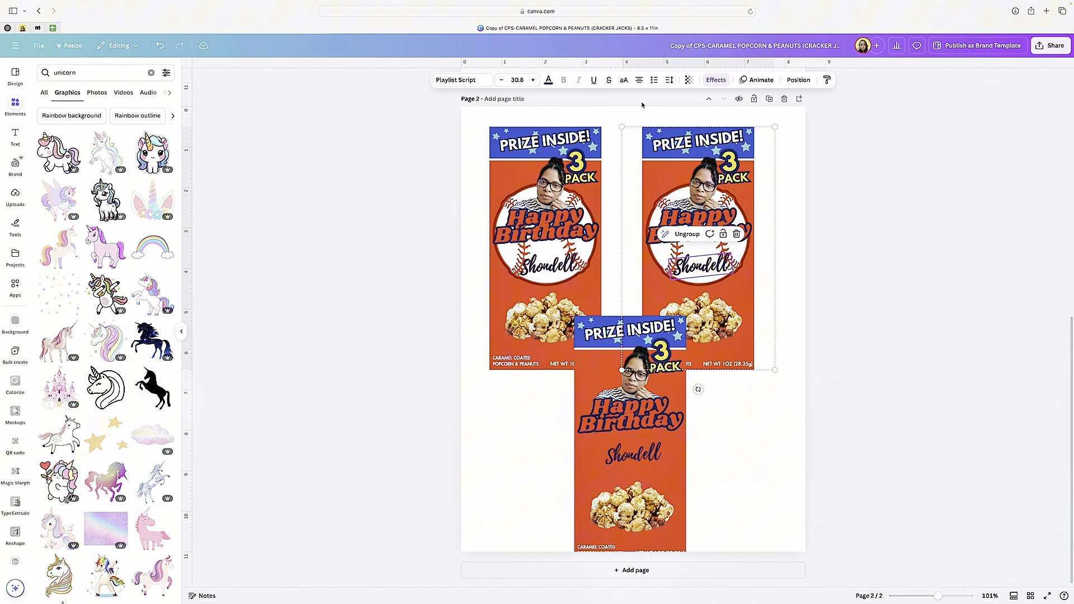
left_click_drag(638, 112, 733, 424)
key("Delete")
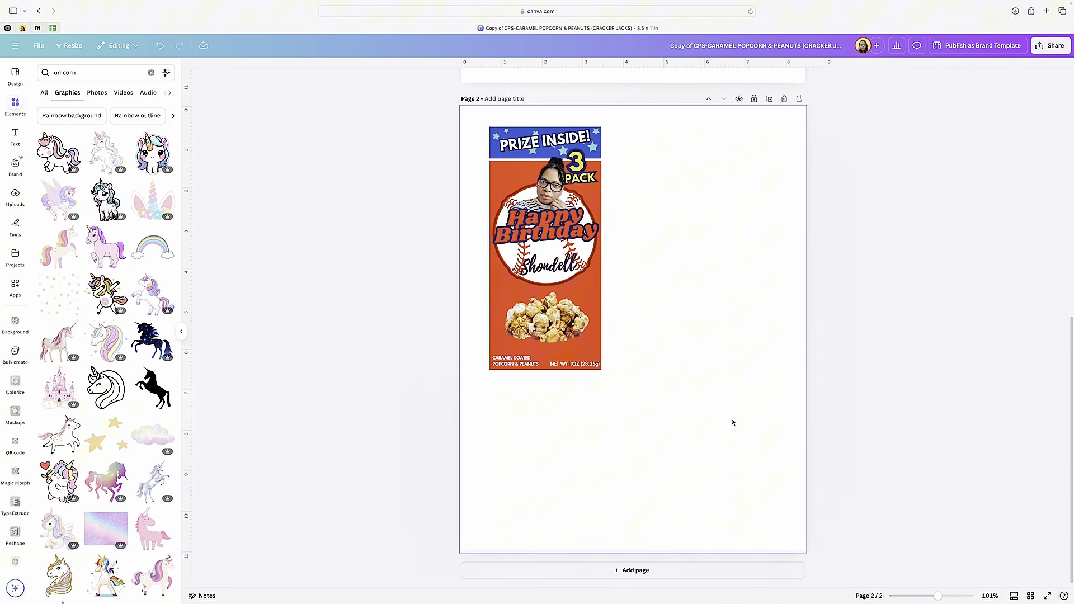
Move the remaining baseball label back onto page 1 and delete the emptied page 2.
left_click(553, 193)
scroll(688, 269, "up", 1)
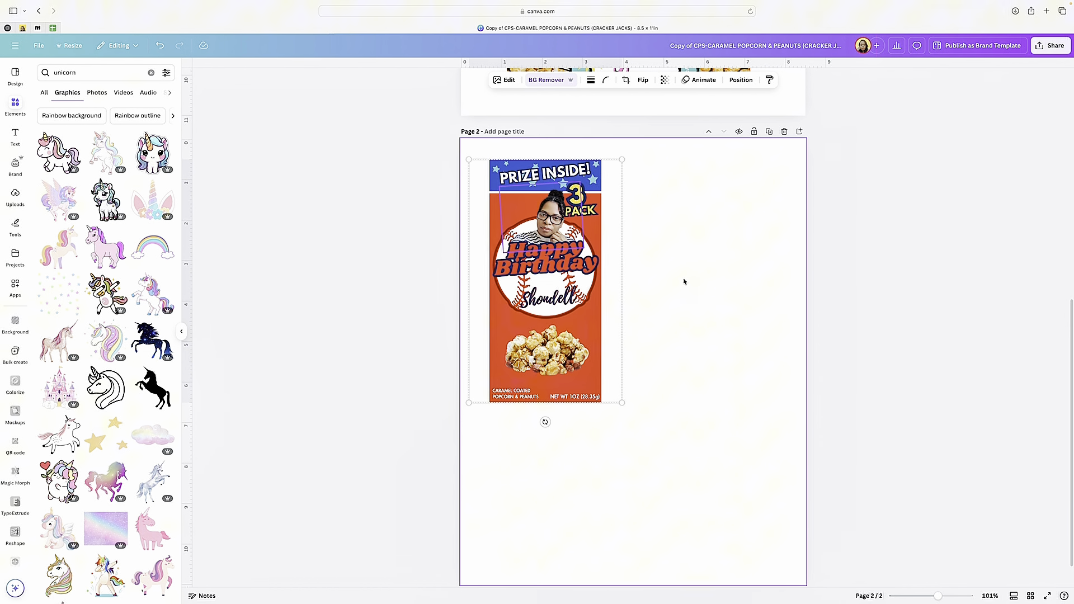
left_click_drag(491, 146, 674, 409)
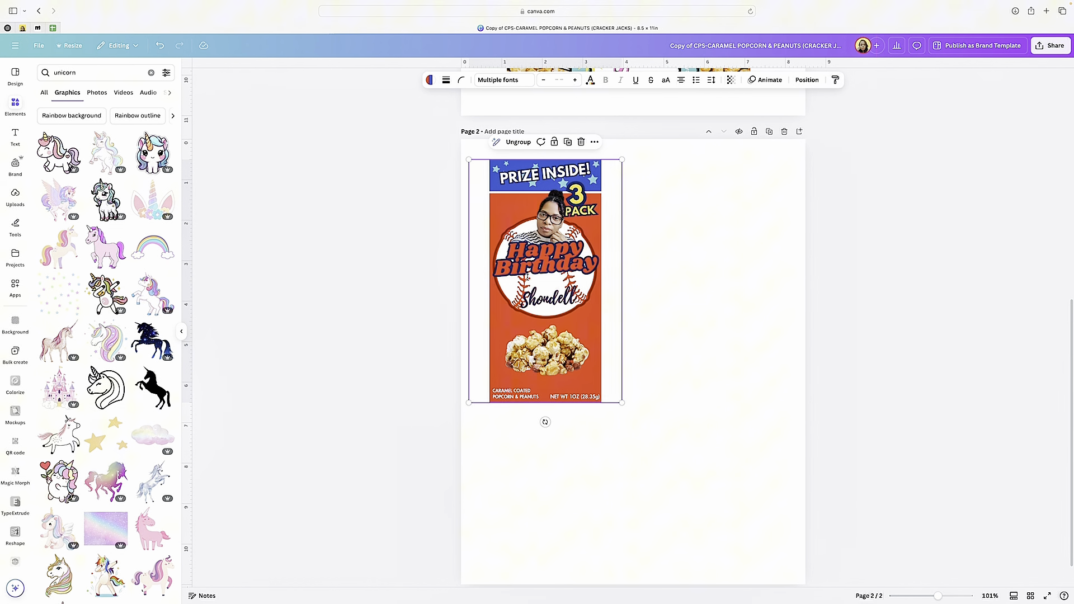
left_click_drag(529, 252, 618, 6)
scroll(655, 239, "up", 2)
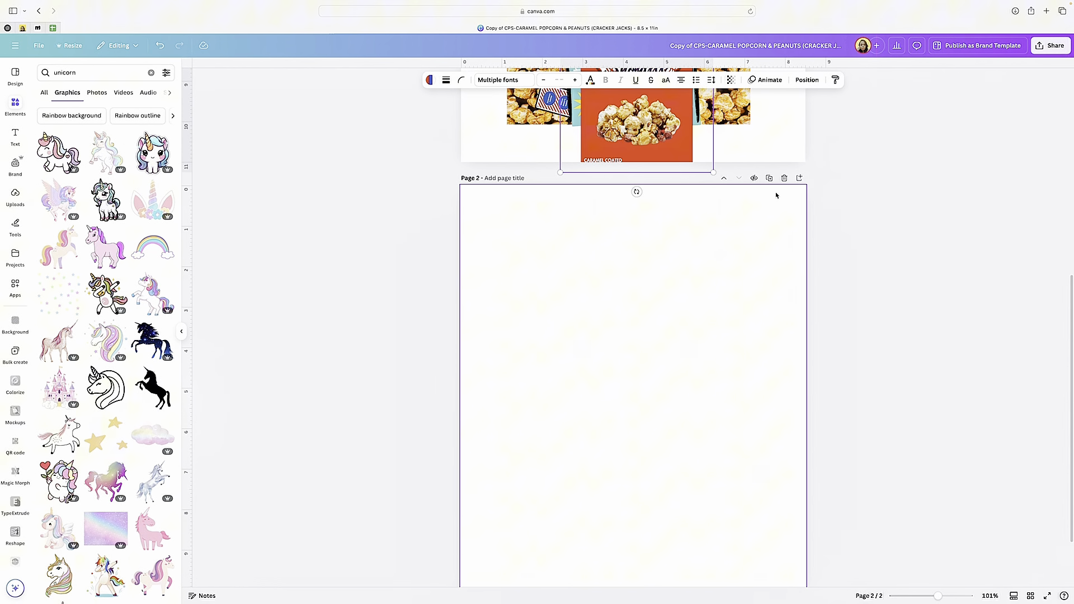
left_click(784, 179)
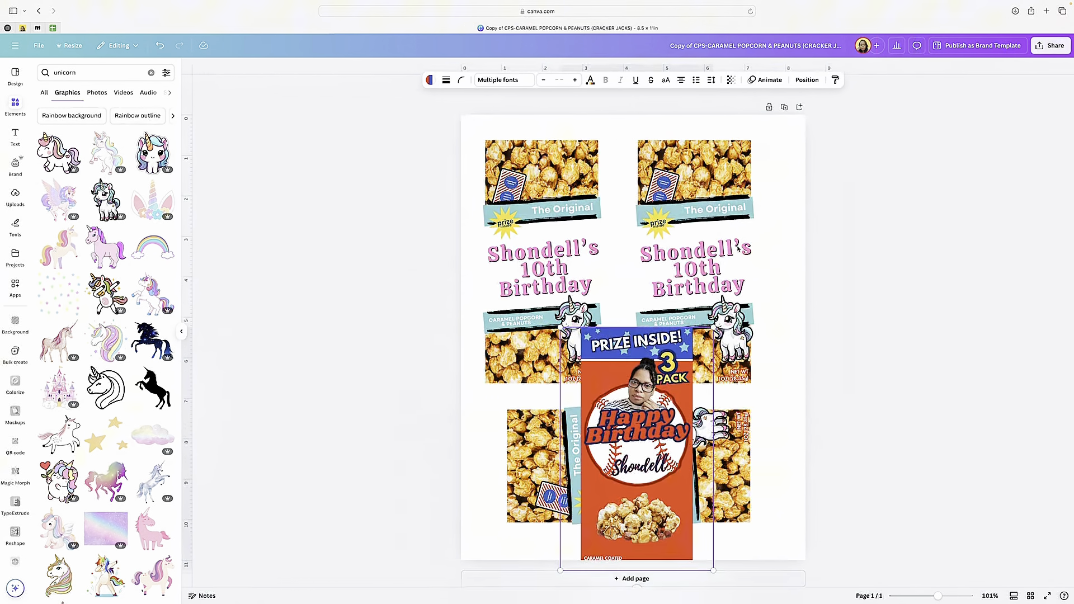
left_click_drag(609, 394, 599, 190)
Delete the upright and rotated unicorn label copies and align the baseball label beside the remaining unicorn label.
left_click(735, 202)
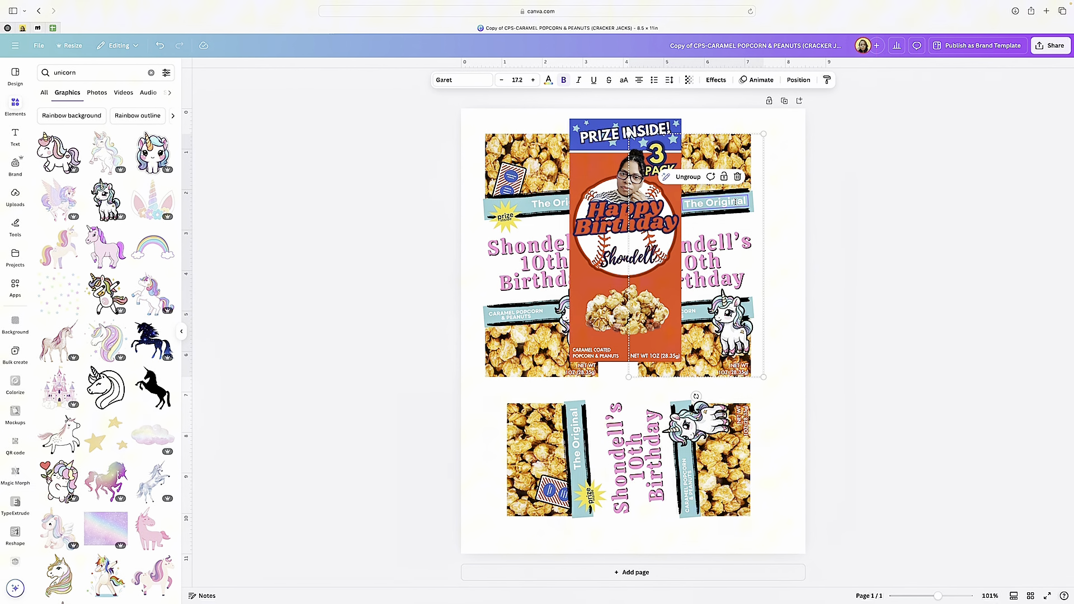
key("Escape")
left_click_drag(712, 342, 785, 357)
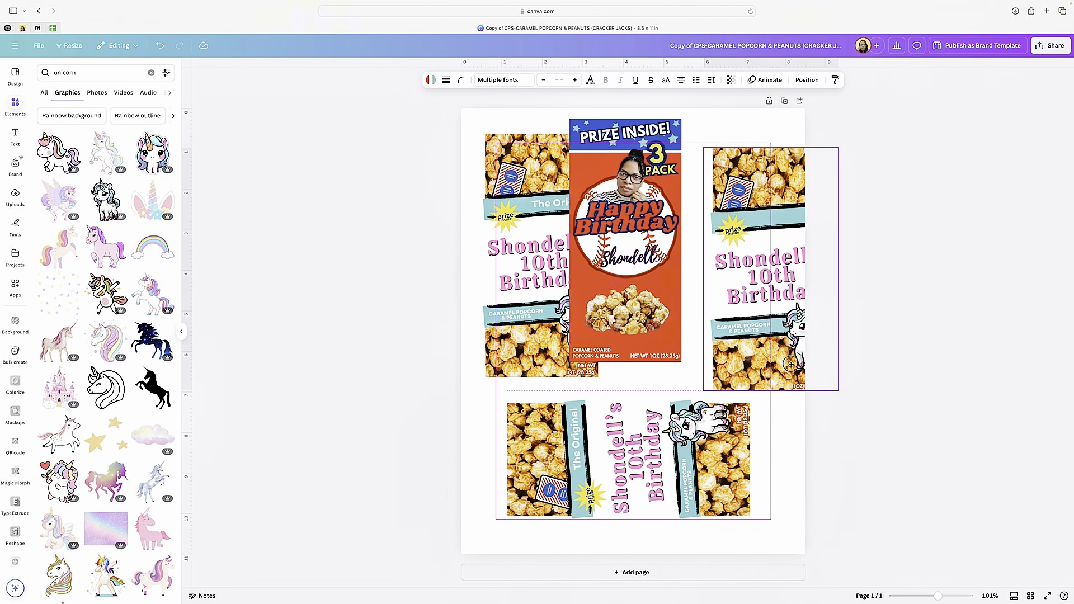
key("Delete")
left_click(726, 425)
left_click(726, 428)
key("Delete")
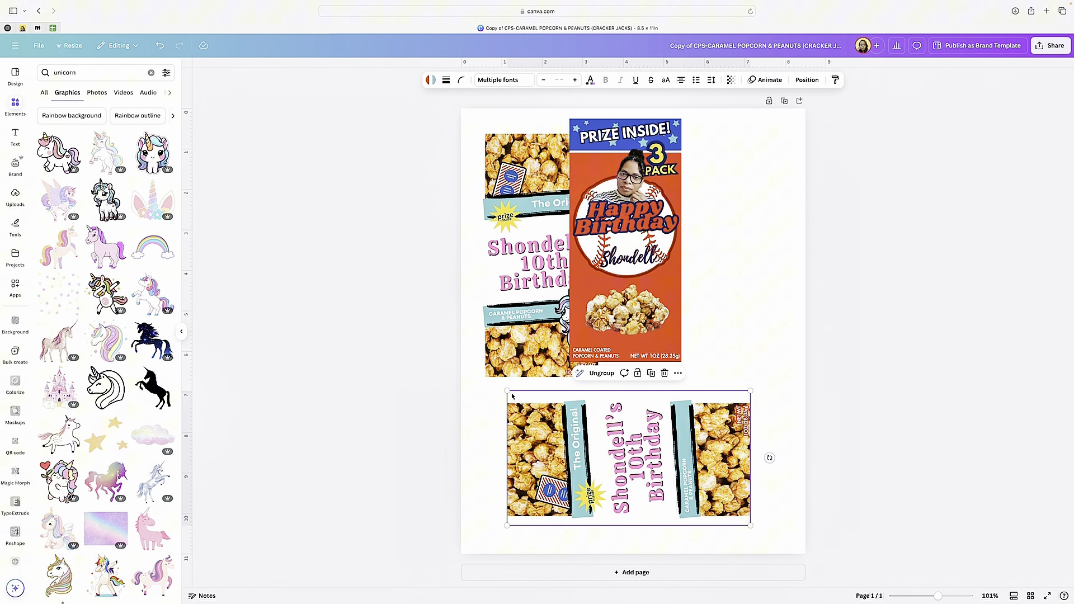
left_click_drag(727, 433, 797, 521)
key("Delete")
left_click_drag(627, 157, 674, 167)
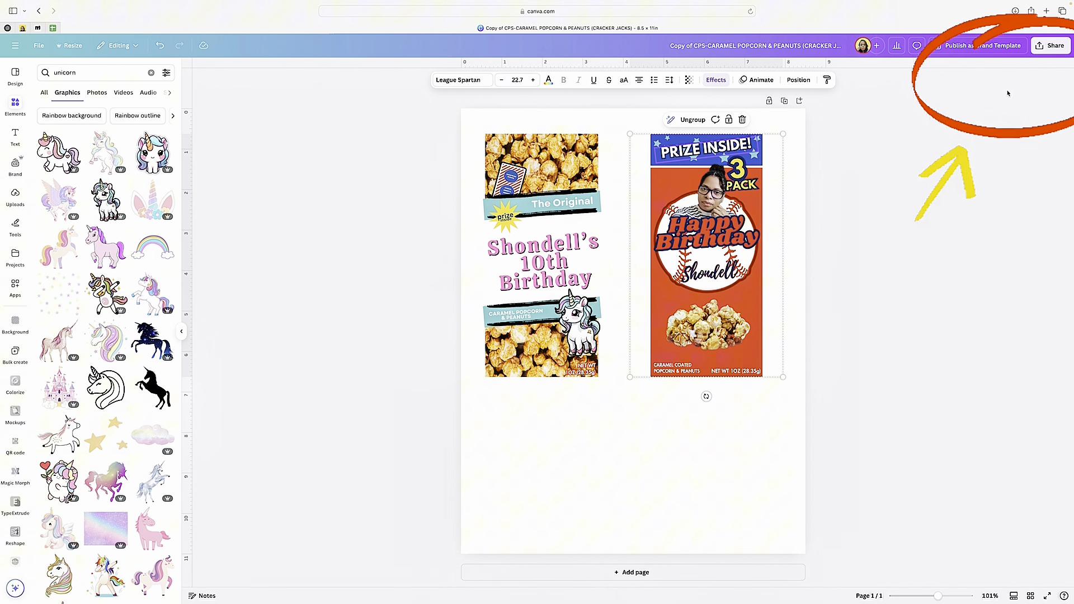
Download the design as a PDF Print file with Flatten PDF enabled.
left_click(1052, 45)
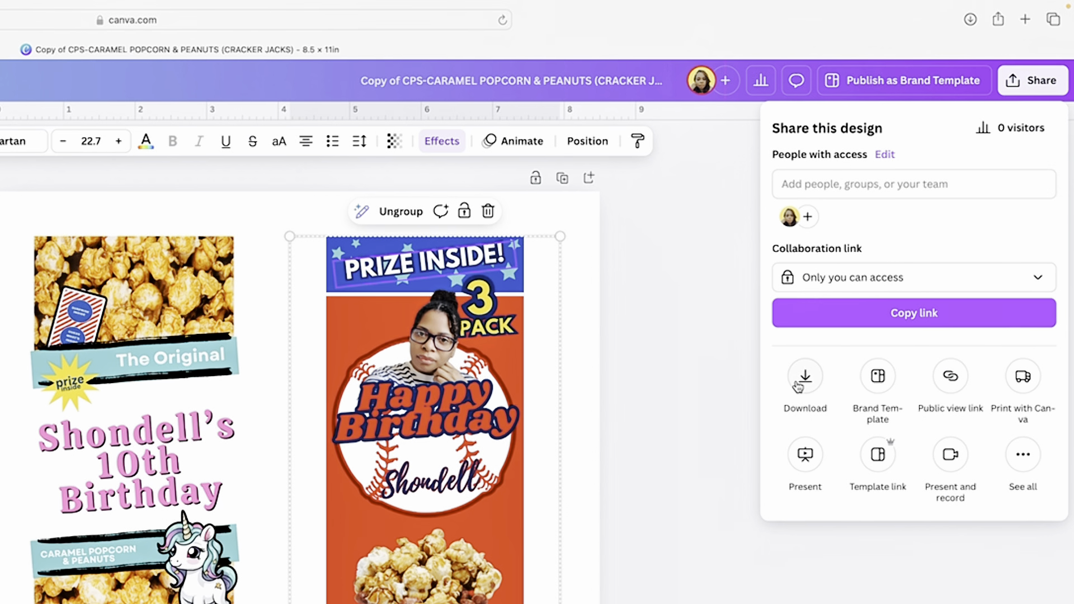
left_click(922, 214)
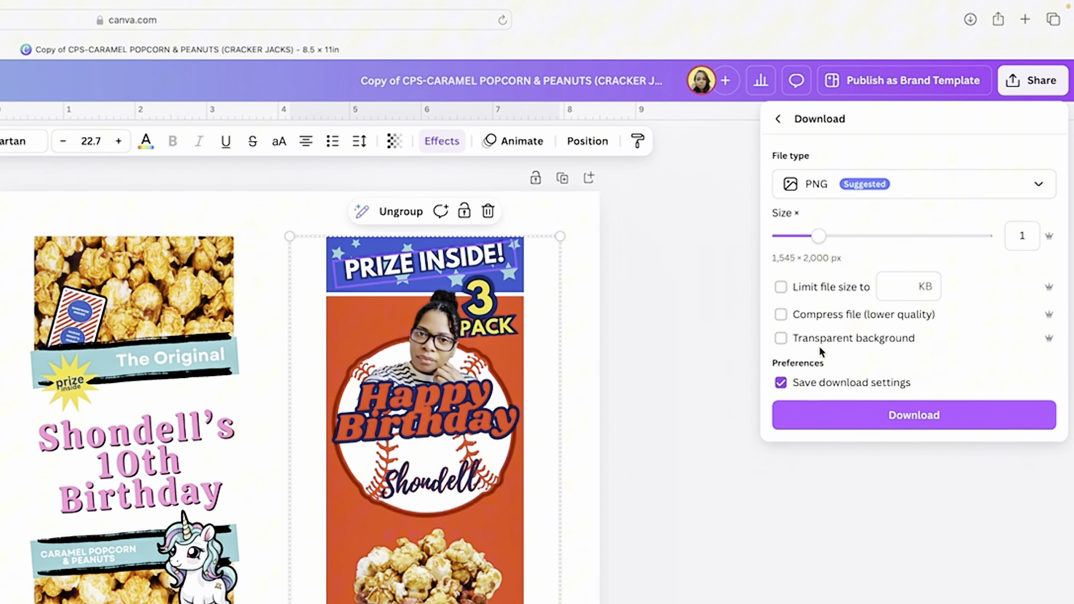
left_click(819, 195)
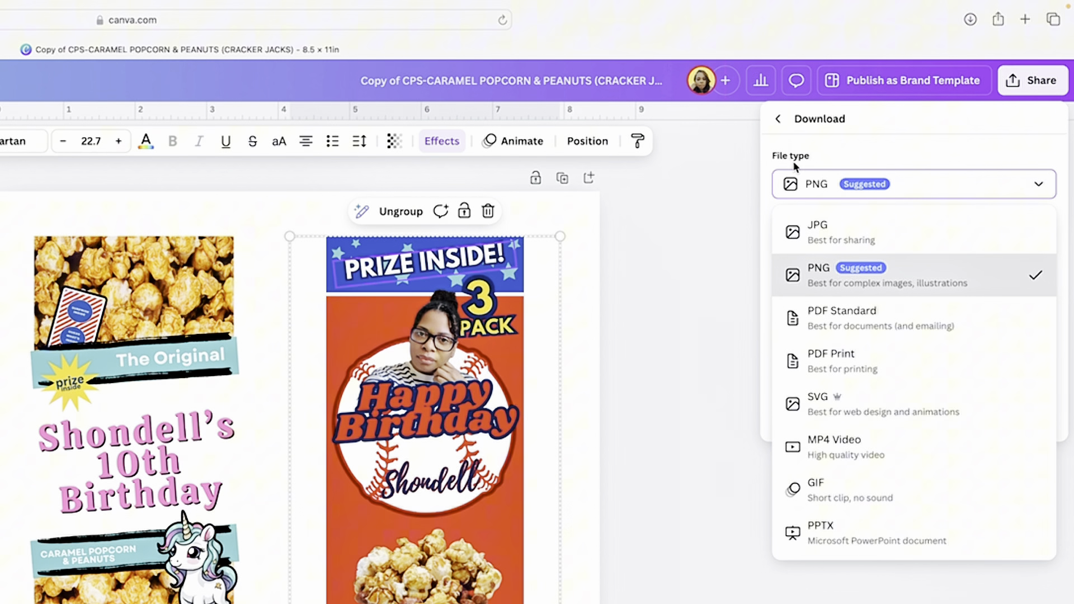
left_click(833, 368)
left_click(782, 235)
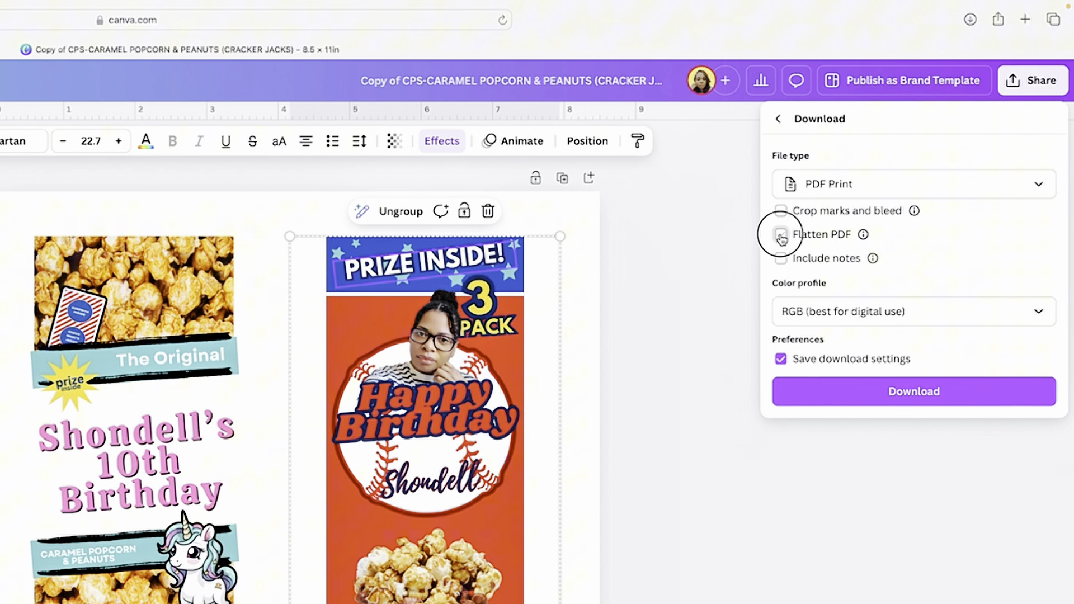
left_click(883, 392)
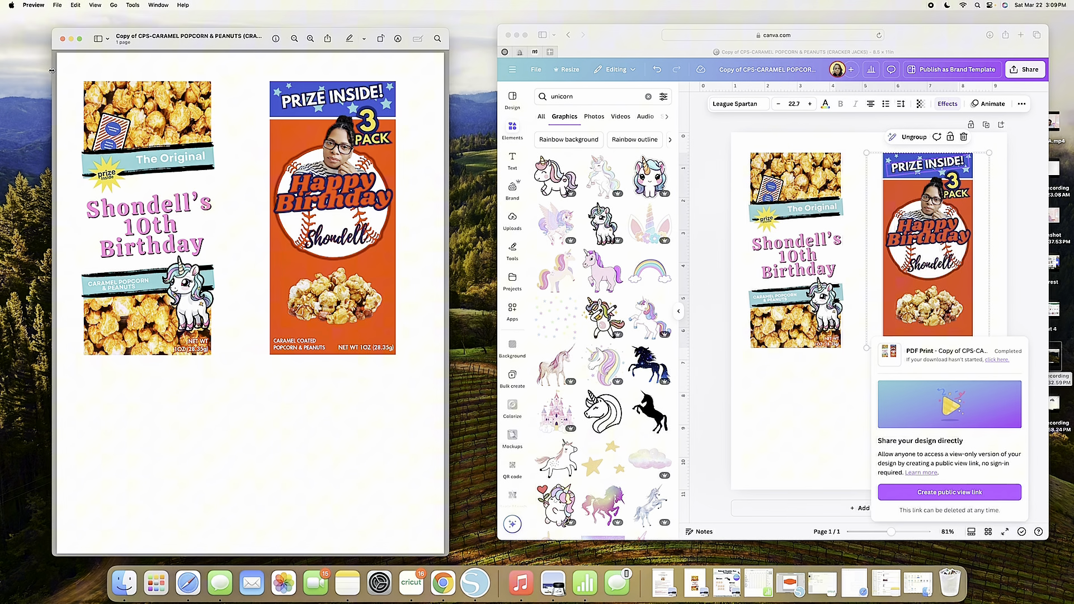
Print the downloaded PDF from Preview, feeding from the Rear Tray with Photo Glossy Paper media and Best quality.
left_click(57, 5)
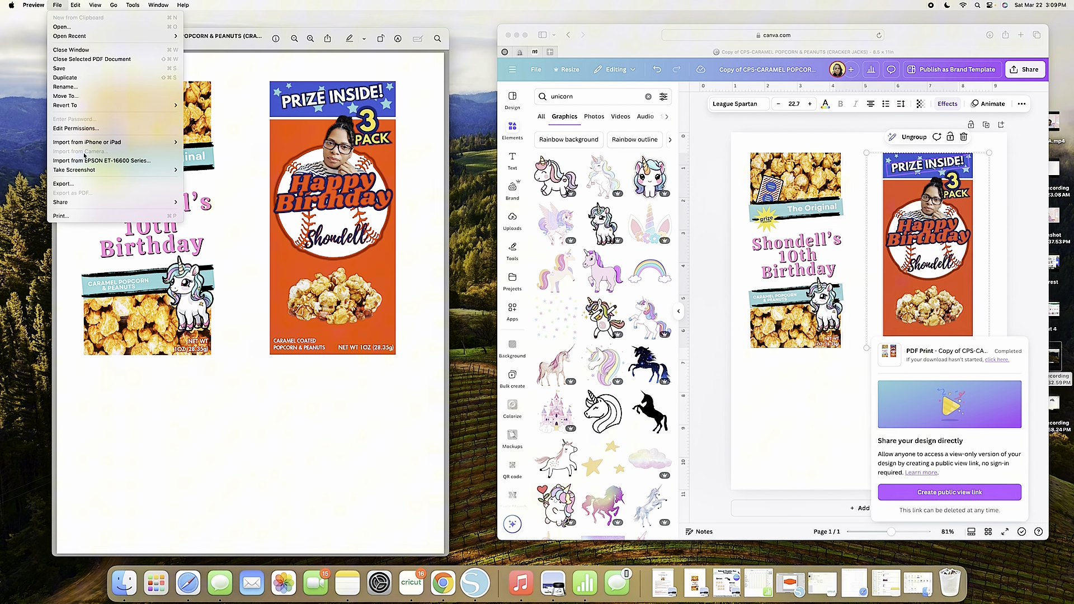
left_click(65, 217)
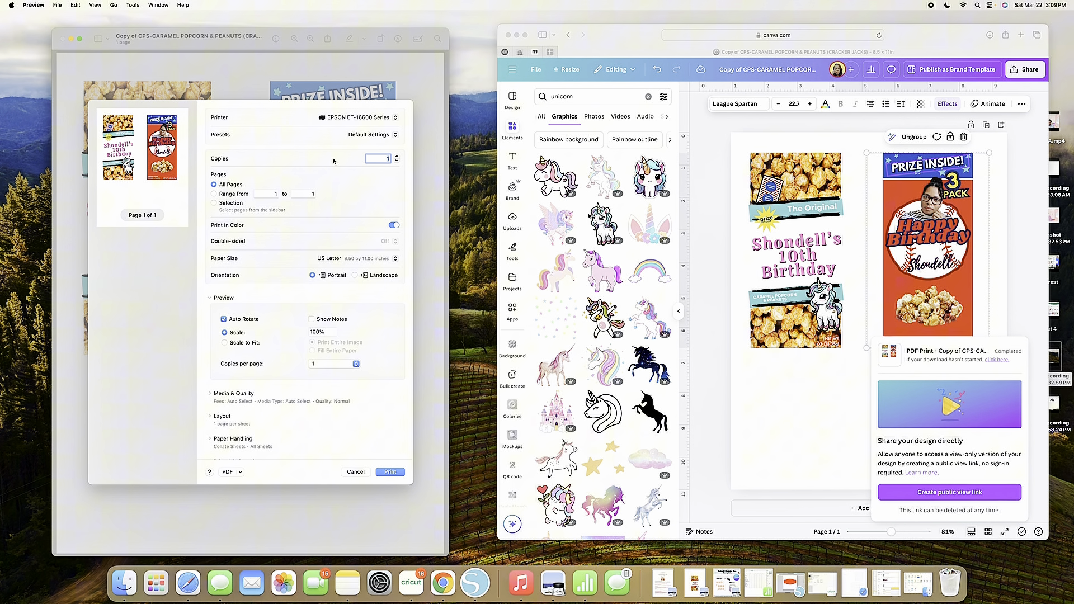
scroll(213, 337, "down", 3)
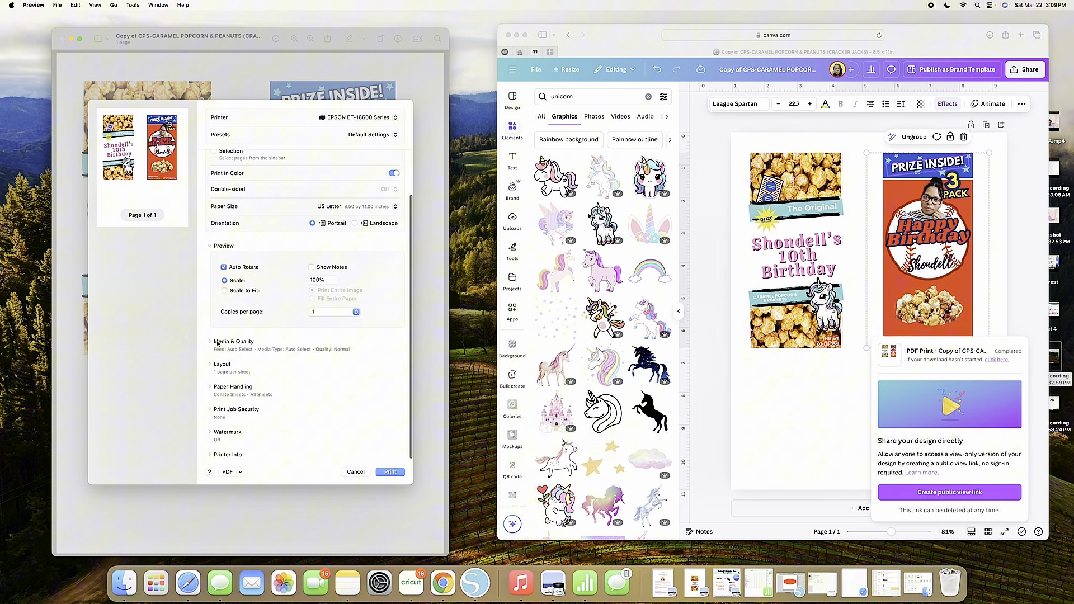
left_click(217, 341)
left_click(372, 357)
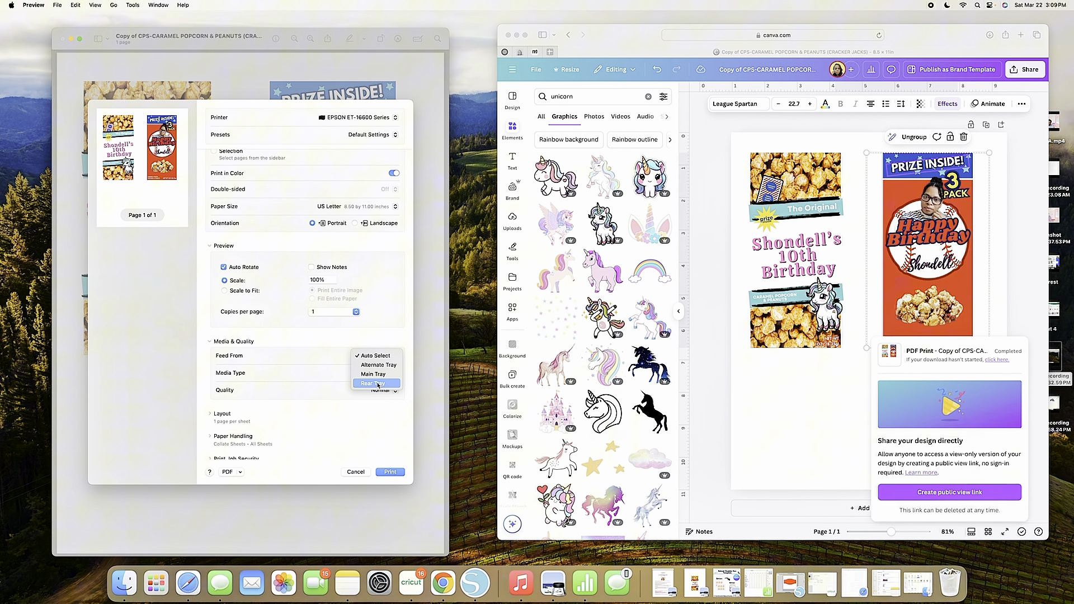
left_click(373, 379)
left_click(374, 381)
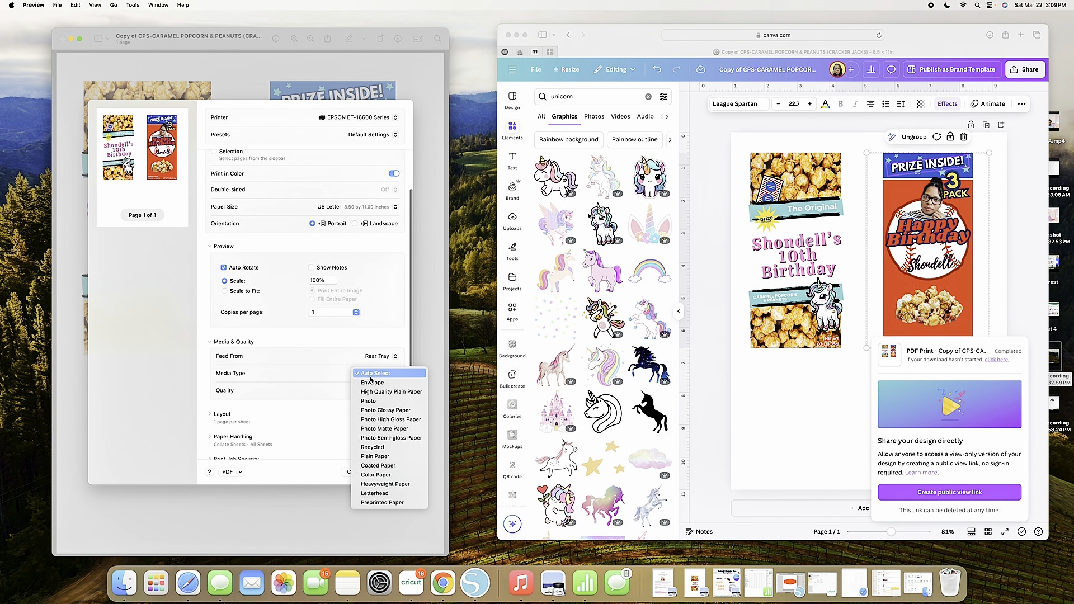
left_click(390, 412)
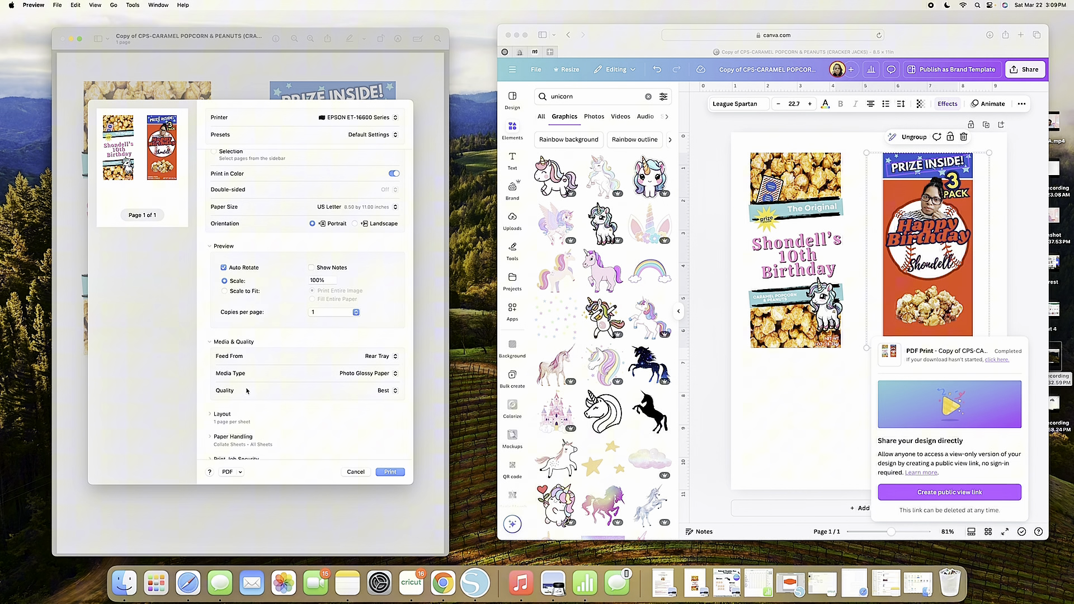
left_click(390, 472)
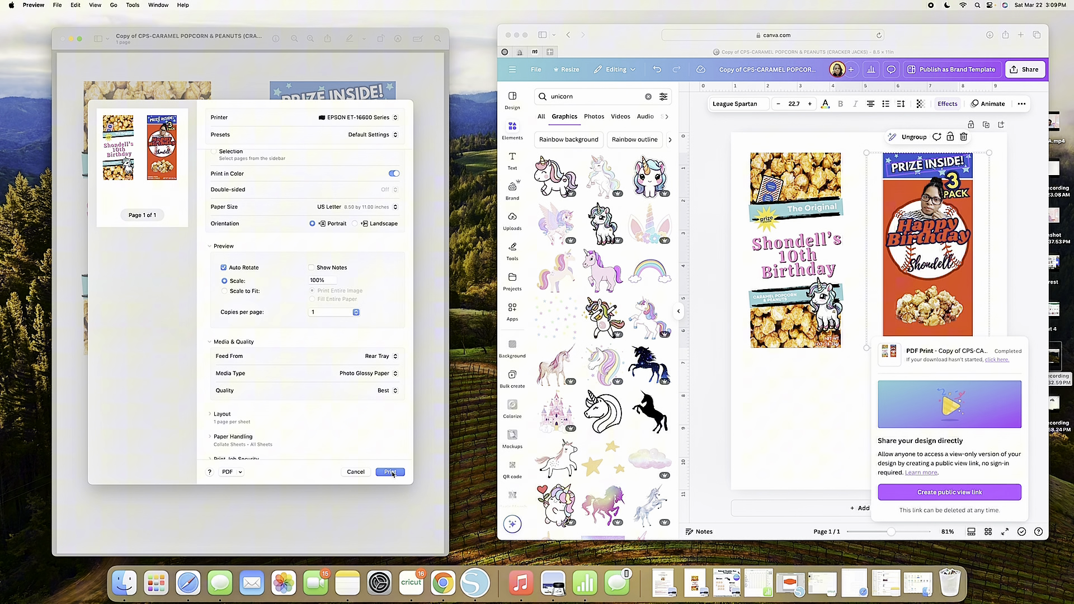